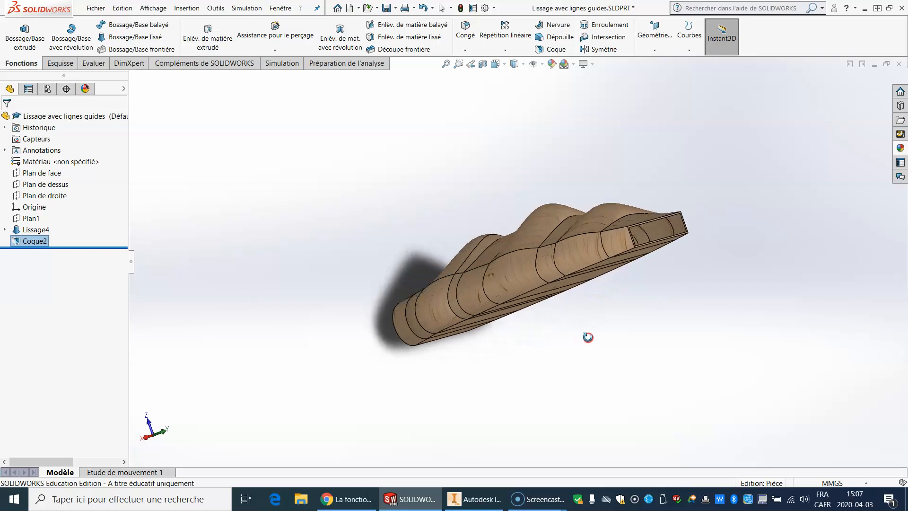
# Delete the shell feature Coque2 from the part
pyautogui.moveTo(441, 299); pyautogui.dragTo(534, 284, button='middle')
pyautogui.scroll(2, 534, 284)
pyautogui.rightClick(40, 241)
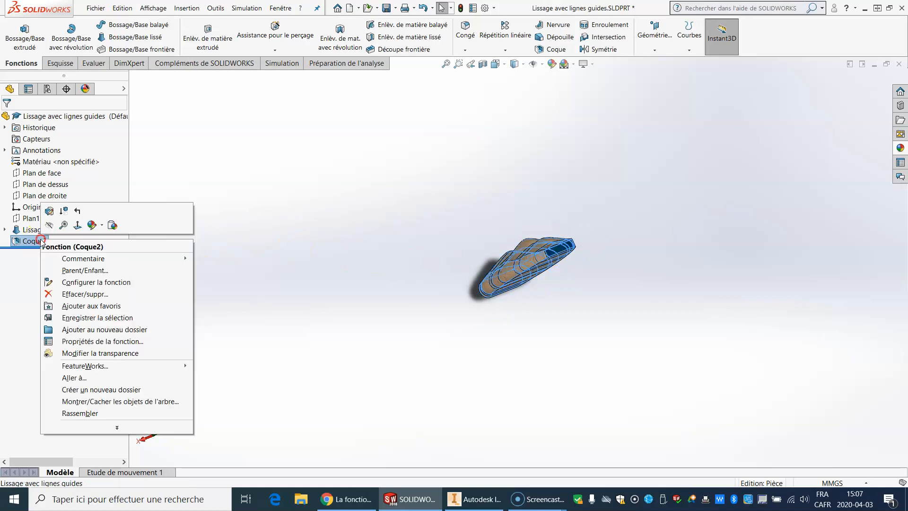
pyautogui.click(87, 294)
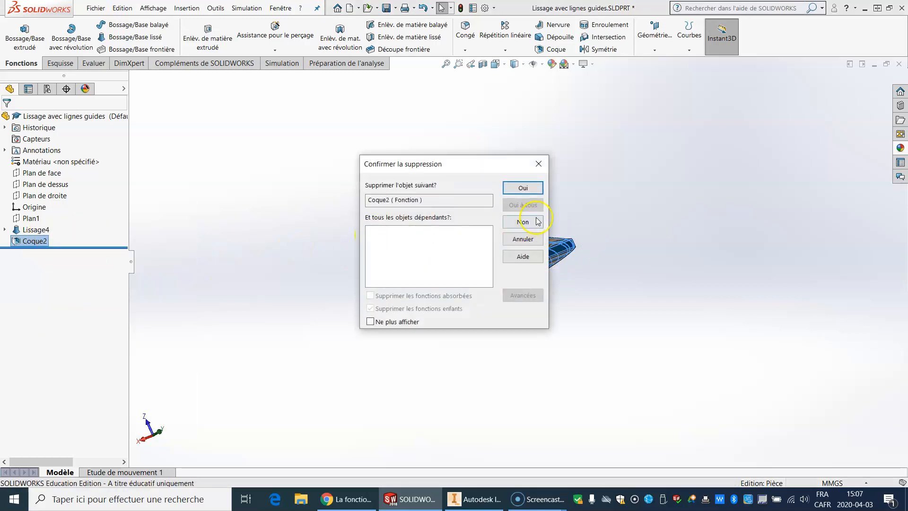
pyautogui.click(525, 186)
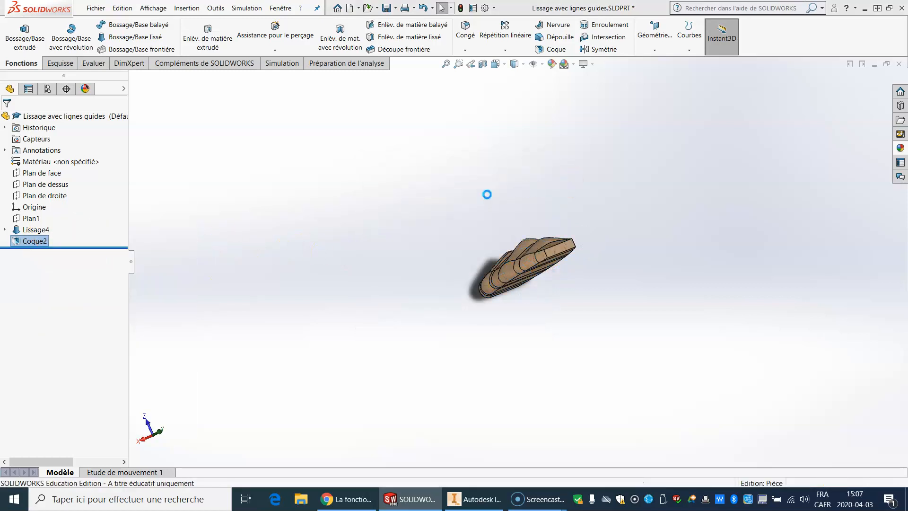
# Delete the loft feature Lissage4 while keeping its sketches
pyautogui.rightClick(45, 230)
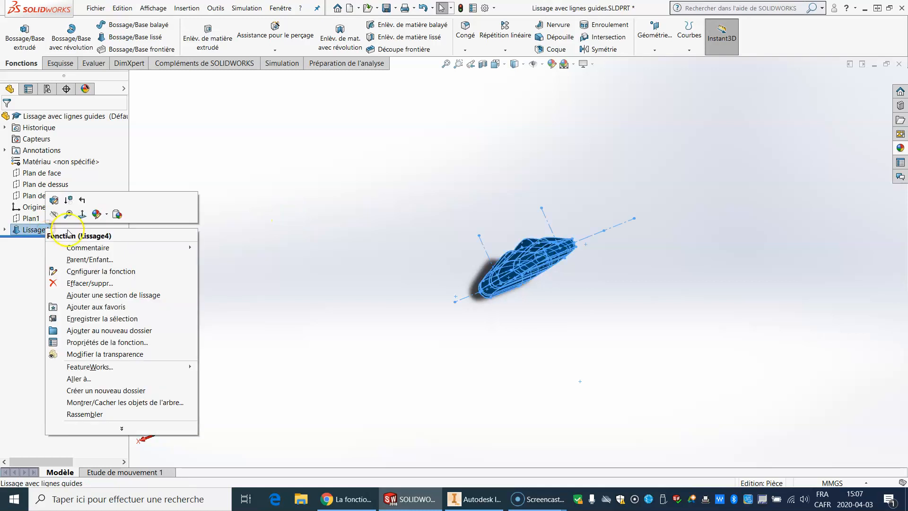
pyautogui.click(95, 283)
pyautogui.click(507, 196)
# Examine the upper rectangular profile, the lower slot profile and the guide curves connecting them
pyautogui.scroll(-5, 544, 275)
pyautogui.moveTo(525, 245)
pyautogui.mouseDown(button='middle')
pyautogui.moveTo(449, 176)
pyautogui.moveTo(478, 117)
pyautogui.moveTo(545, 134)
pyautogui.moveTo(454, 122)
pyautogui.moveTo(478, 121)
pyautogui.moveTo(475, 129)
pyautogui.mouseUp(button='middle')
pyautogui.scroll(-2, 542, 132)
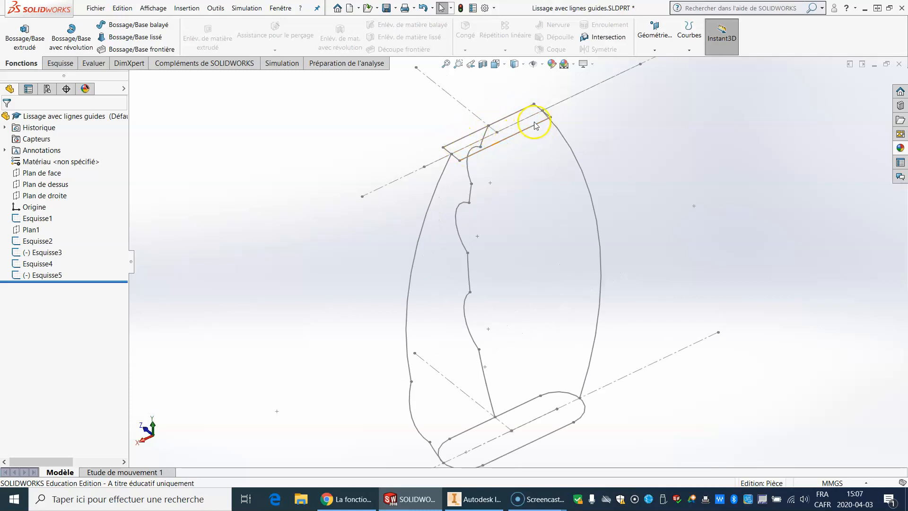
pyautogui.scroll(3, 520, 361)
pyautogui.scroll(-4, 525, 324)
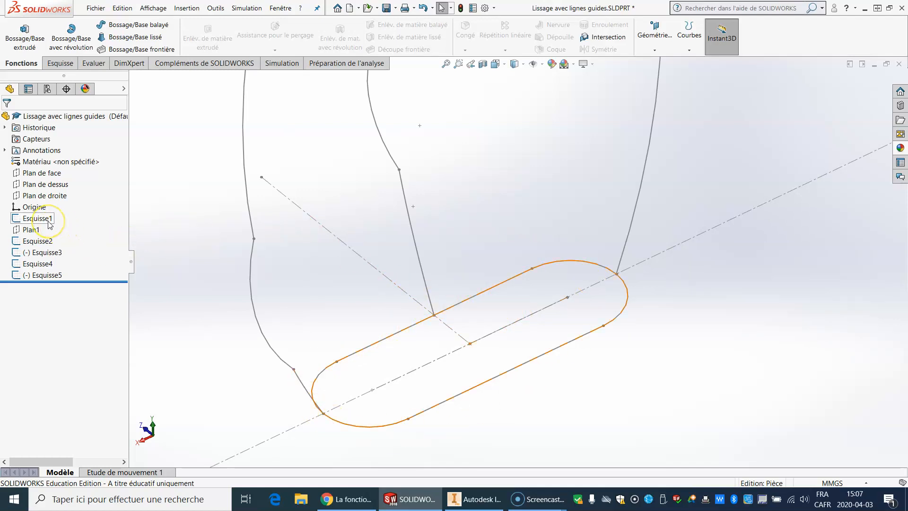
pyautogui.scroll(5, 348, 211)
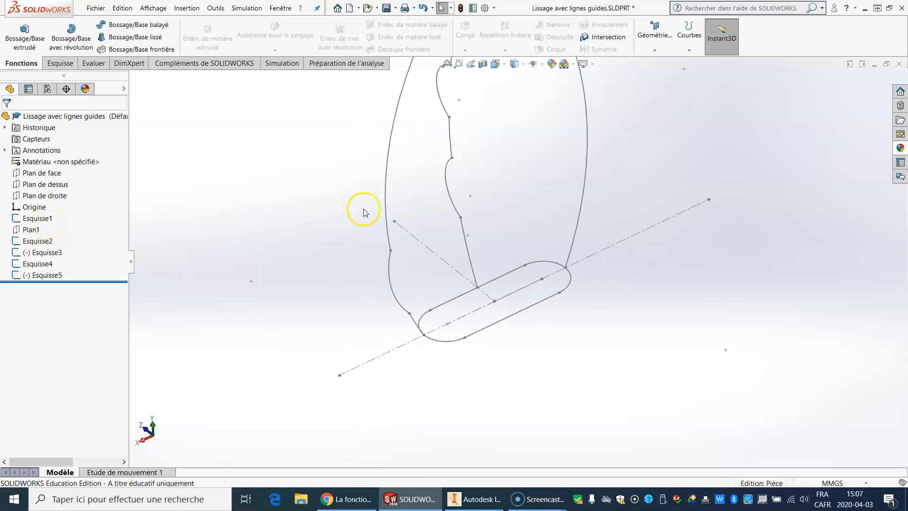
pyautogui.scroll(-4, 549, 274)
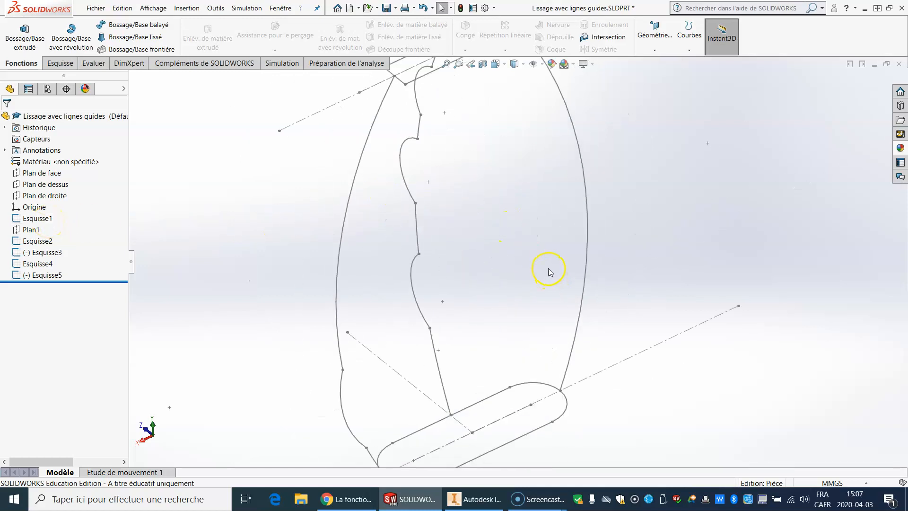
pyautogui.scroll(1, 528, 266)
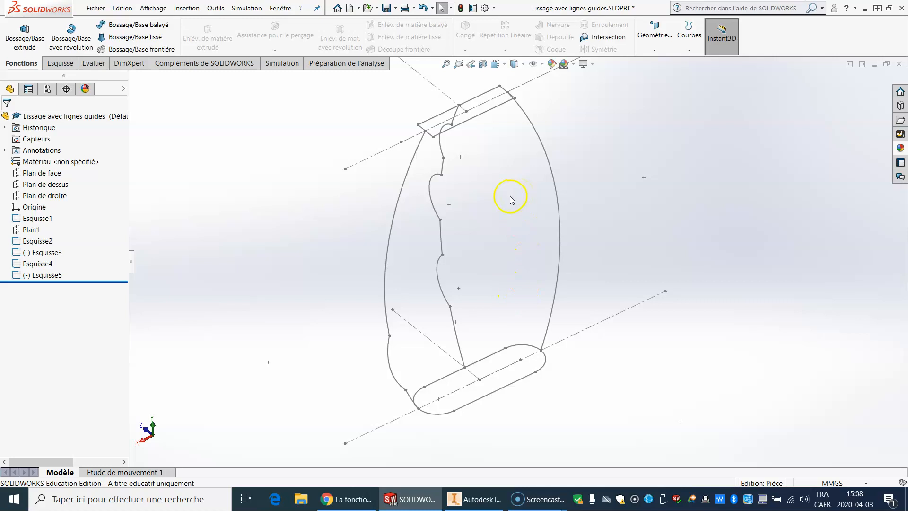
pyautogui.scroll(-1, 514, 179)
pyautogui.scroll(2, 514, 178)
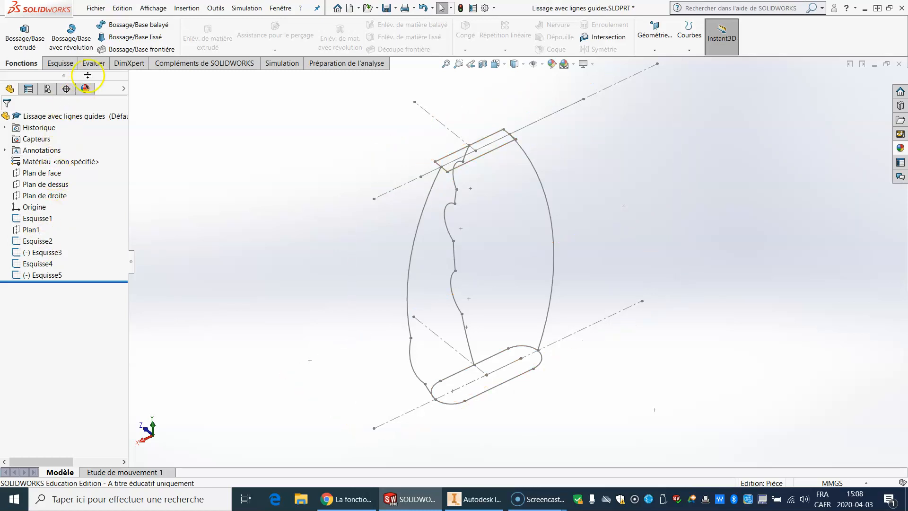
# Start a boss/base loft using the upper rectangle Esquisse2 and the lower slot Esquisse1 as profiles
pyautogui.click(118, 38)
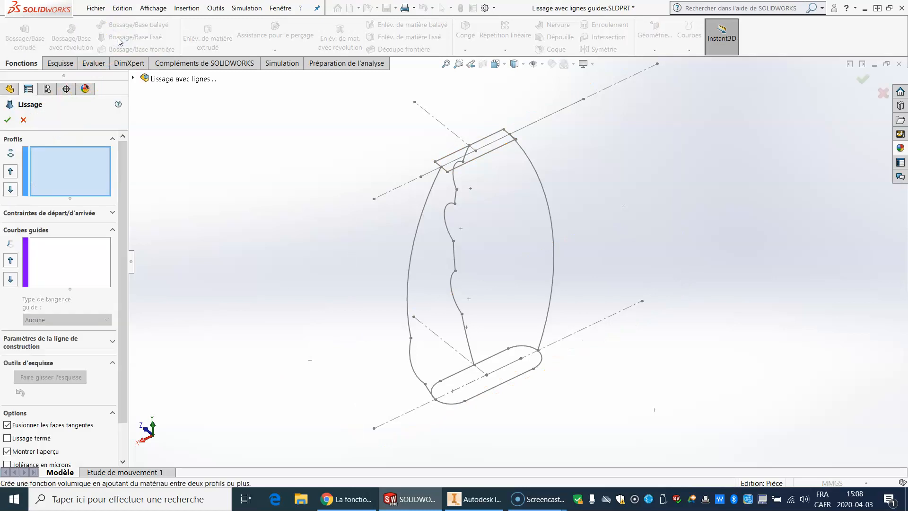
pyautogui.click(485, 159)
pyautogui.click(515, 371)
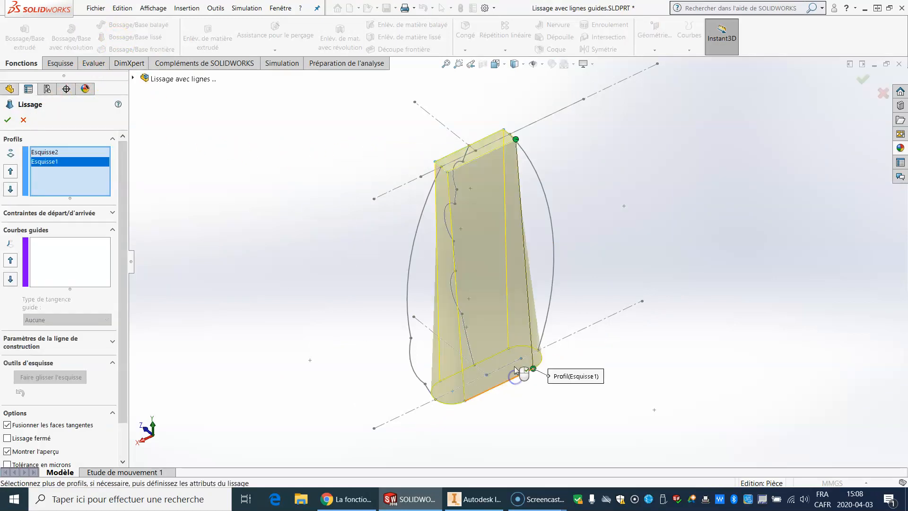
# Try re-picking the lower slot profile at its opposite end and on its rear edge, removing Esquisse1 from the loft profiles each time
pyautogui.rightClick(34, 166)
pyautogui.click(66, 180)
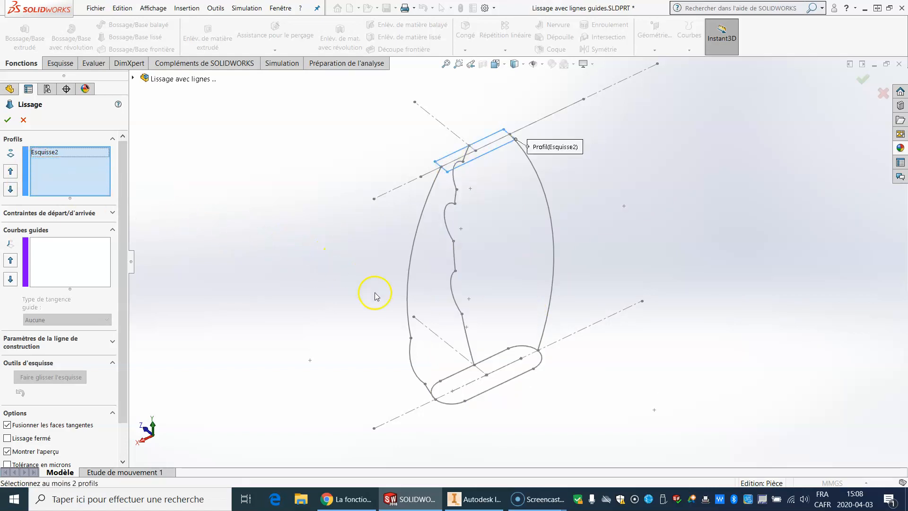
pyautogui.click(438, 402)
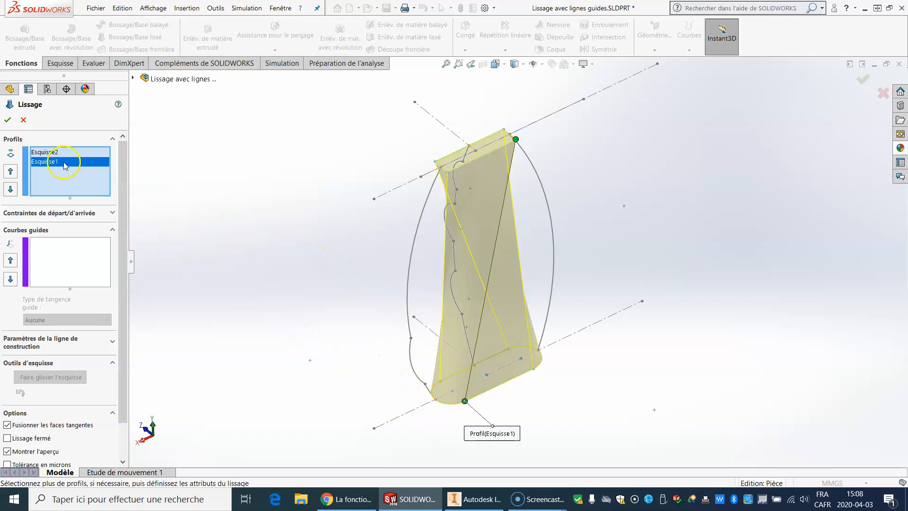
pyautogui.rightClick(65, 166)
pyautogui.click(83, 180)
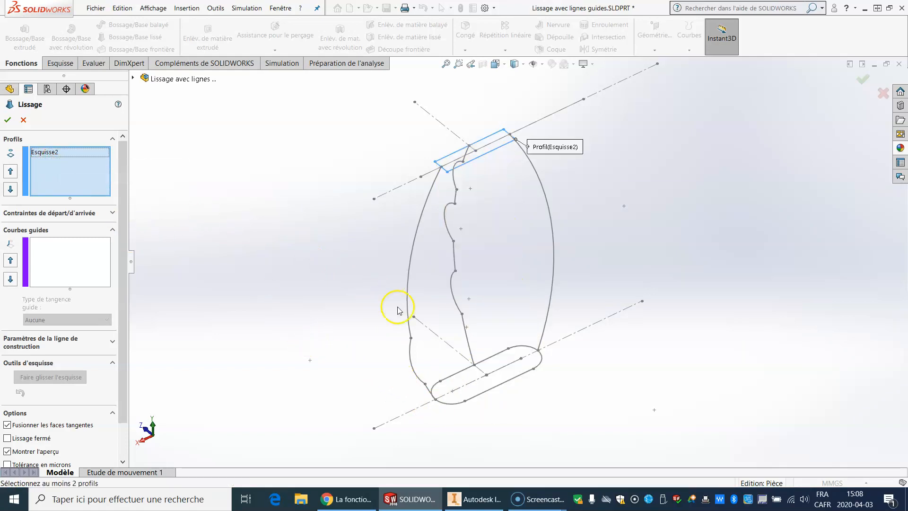
pyautogui.click(491, 357)
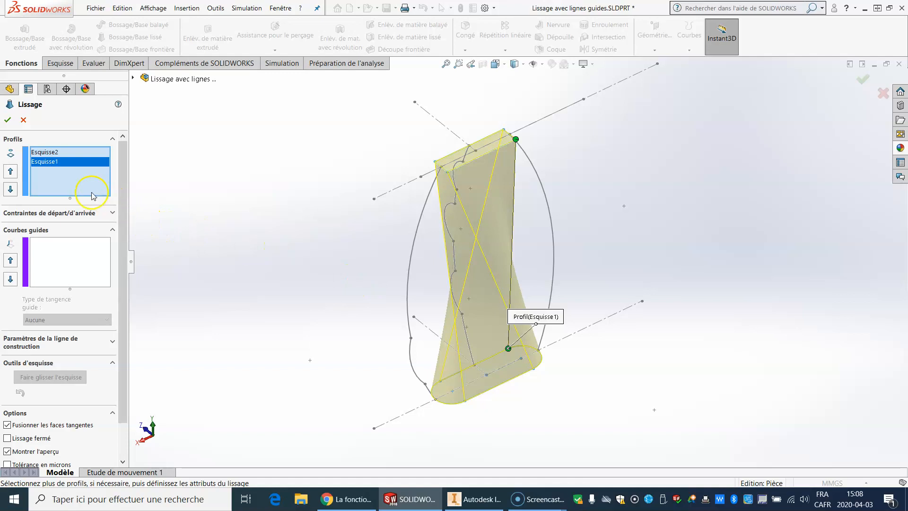
pyautogui.rightClick(56, 164)
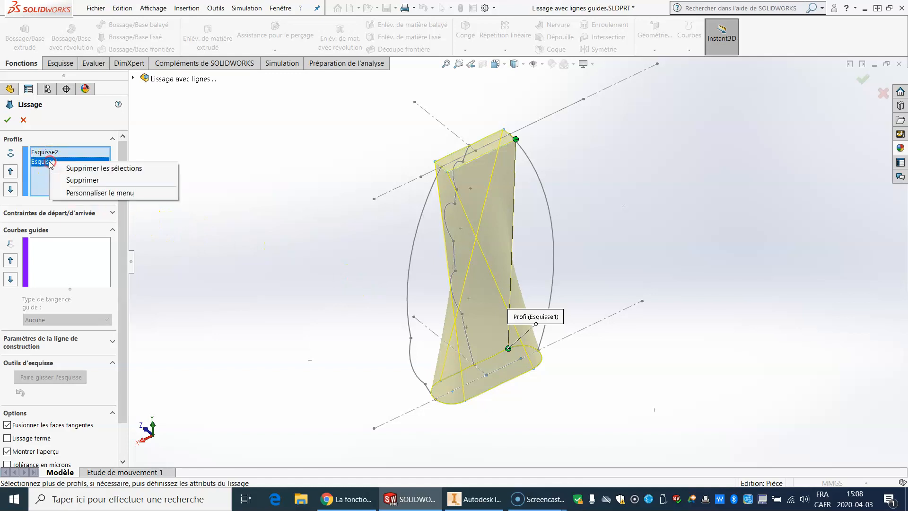
pyautogui.click(84, 180)
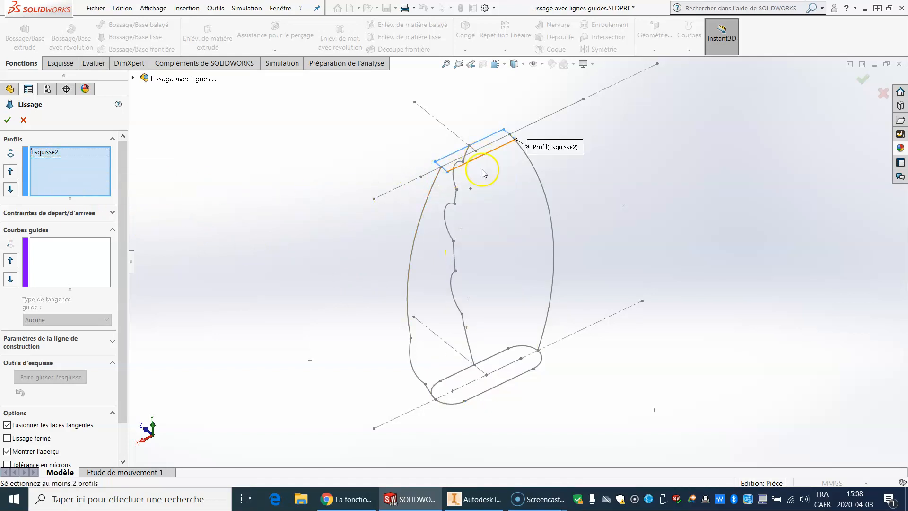
# Add Esquisse1 picked on its front edge near the matching rectangle corner, and create the loft without guide curves
pyautogui.click(500, 382)
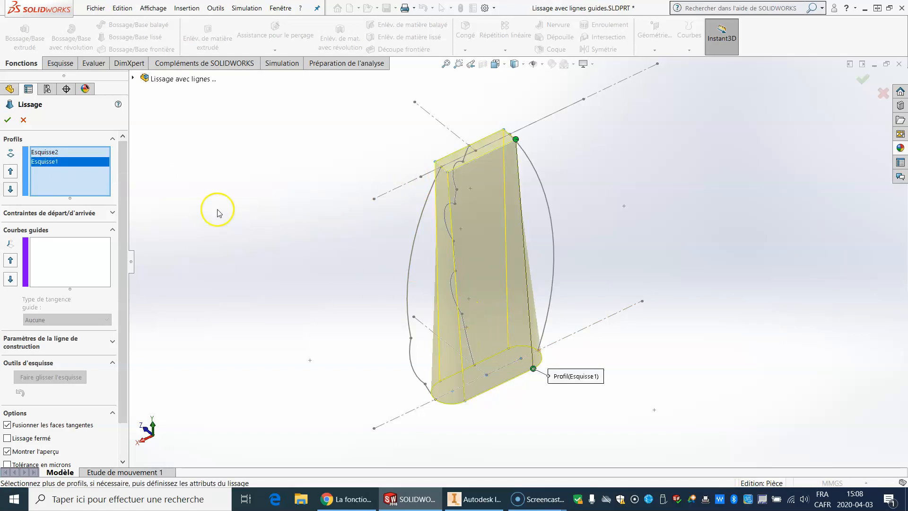
pyautogui.click(8, 121)
pyautogui.moveTo(298, 237); pyautogui.dragTo(447, 249, button='middle')
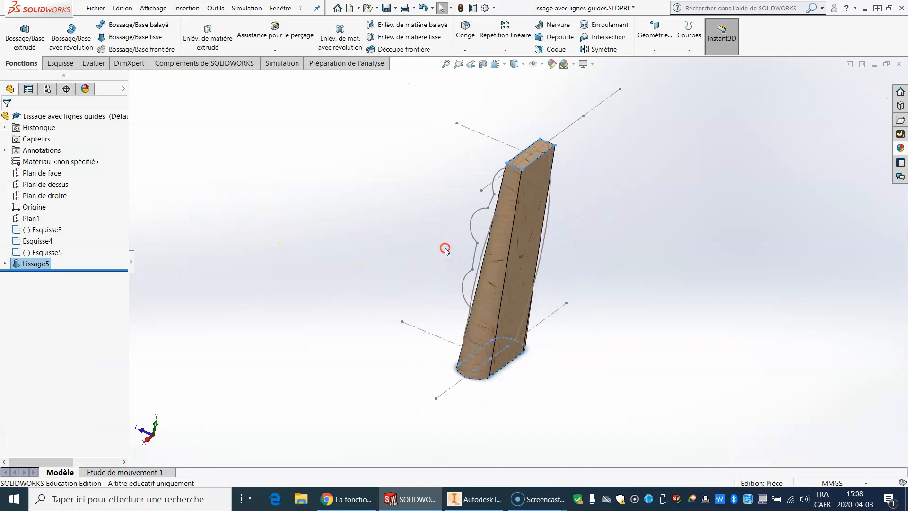
# Delete the loft Lissage5 while keeping its absorbed sketches
pyautogui.rightClick(41, 264)
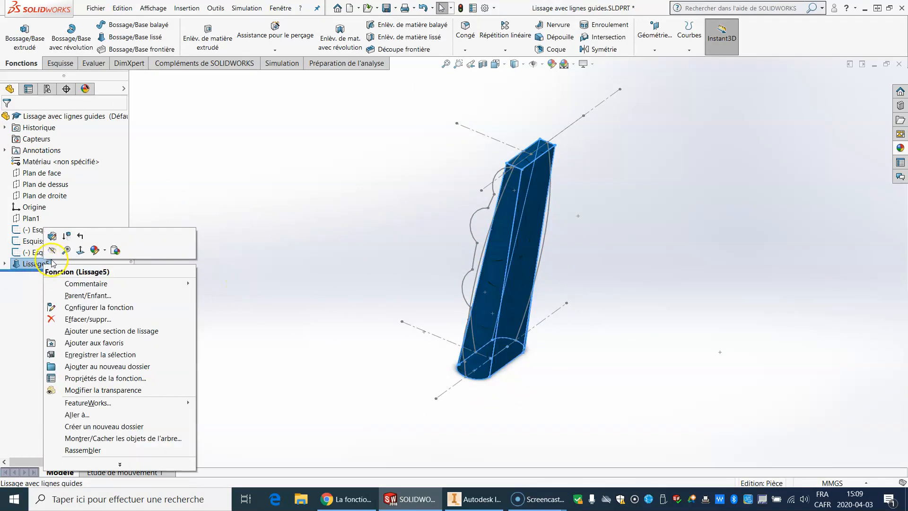
pyautogui.click(90, 318)
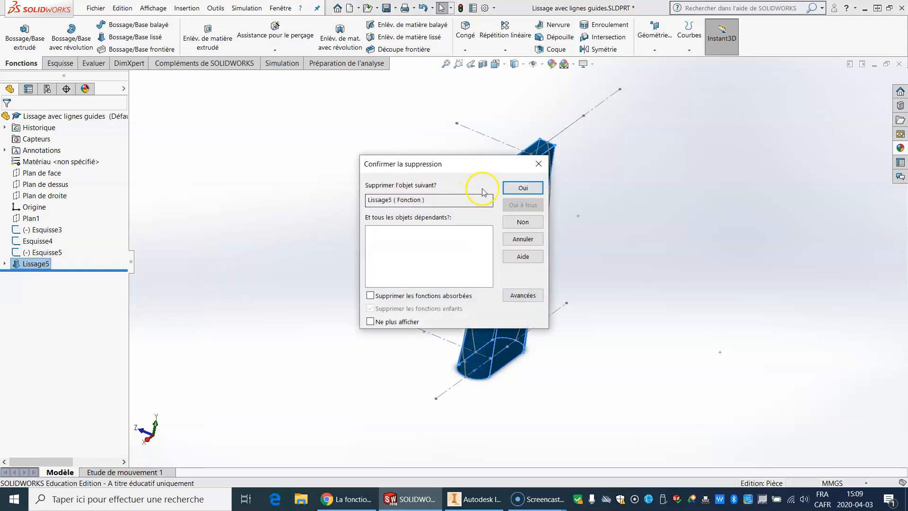
pyautogui.click(521, 188)
# Open Esquisse3 and examine how the guide curve's ends are constrained to the upper and lower profiles, then exit the sketch
pyautogui.moveTo(431, 211)
pyautogui.mouseDown(button='middle')
pyautogui.moveTo(384, 274)
pyautogui.moveTo(343, 251)
pyautogui.moveTo(348, 237)
pyautogui.mouseUp(button='middle')
pyautogui.moveTo(495, 254); pyautogui.dragTo(532, 252, button='middle')
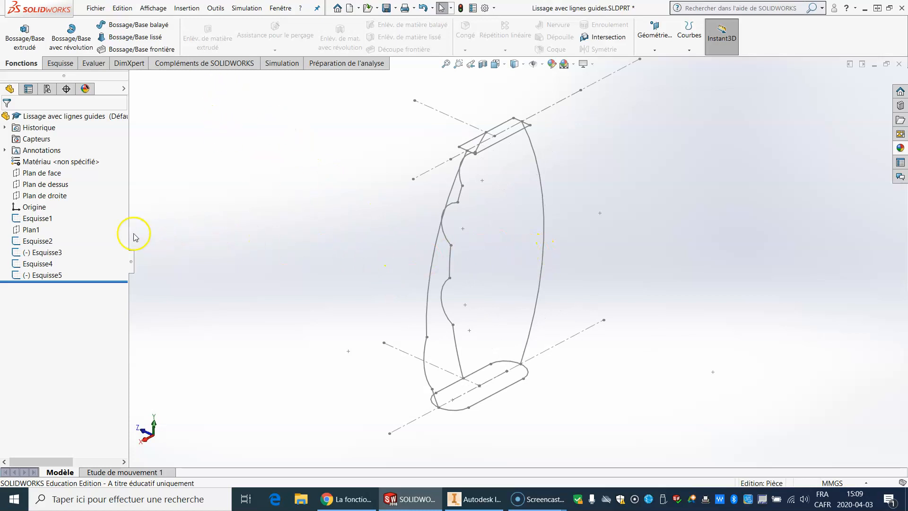
pyautogui.click(42, 255)
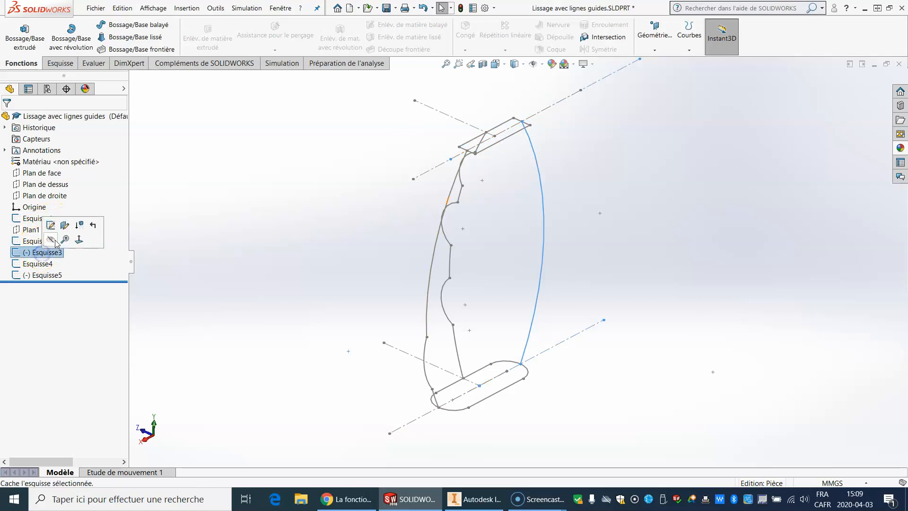
pyautogui.click(54, 227)
pyautogui.scroll(-6, 548, 130)
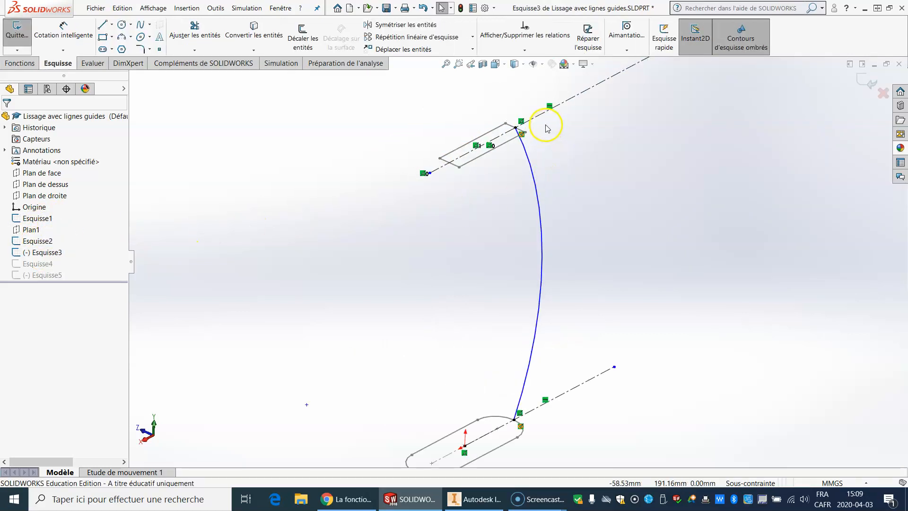
pyautogui.scroll(-3, 554, 150)
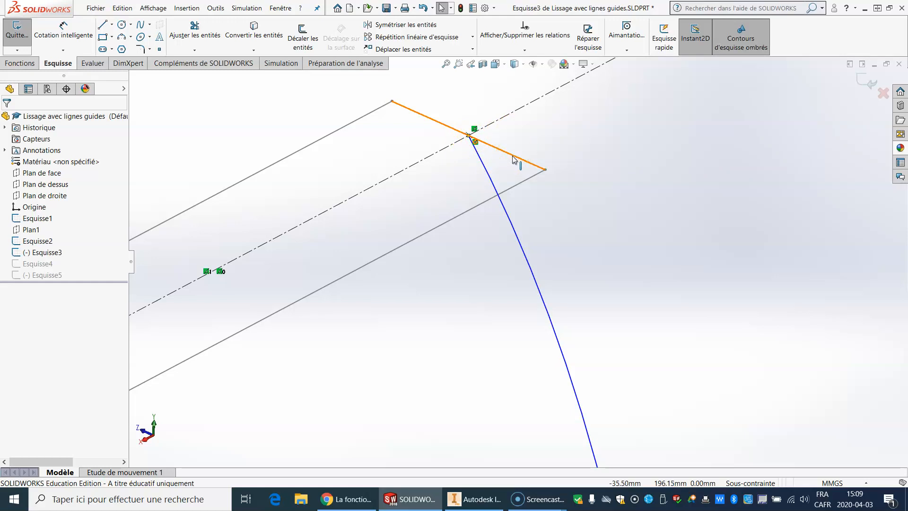
pyautogui.scroll(9, 624, 250)
pyautogui.scroll(-12, 511, 391)
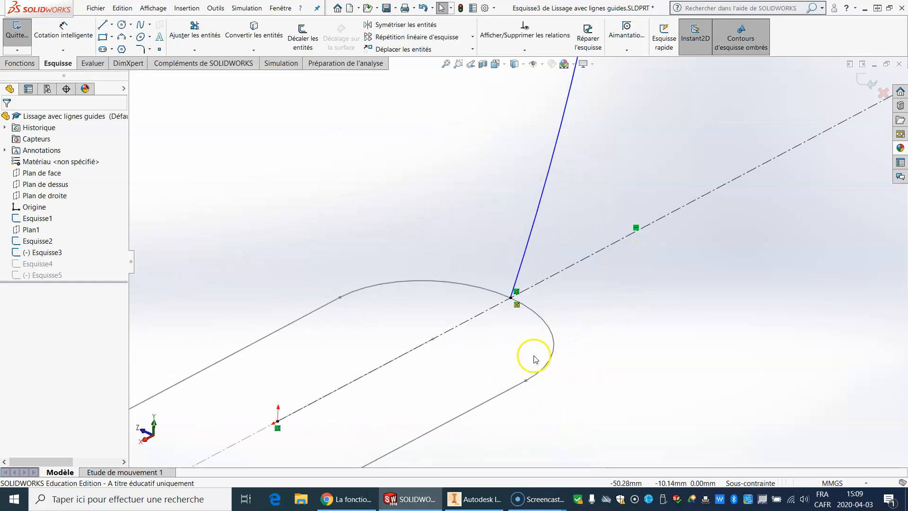
pyautogui.scroll(-3, 510, 333)
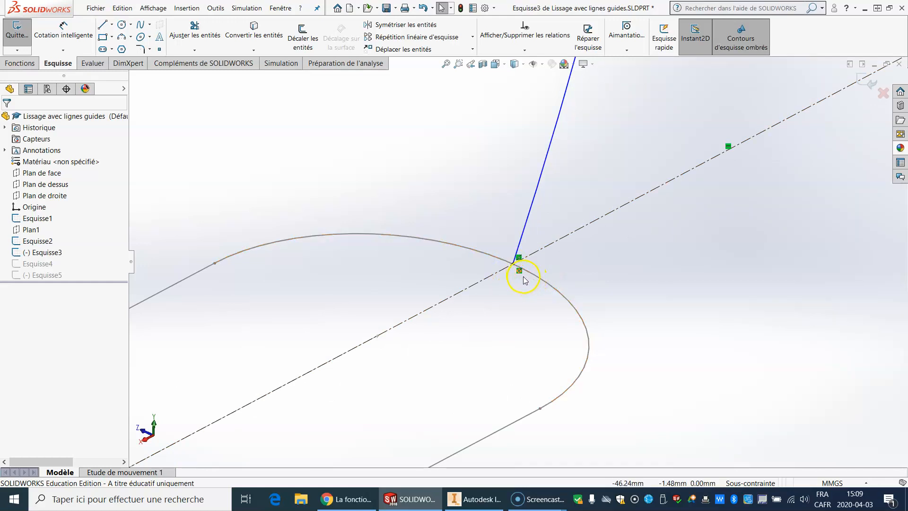
pyautogui.scroll(5, 524, 319)
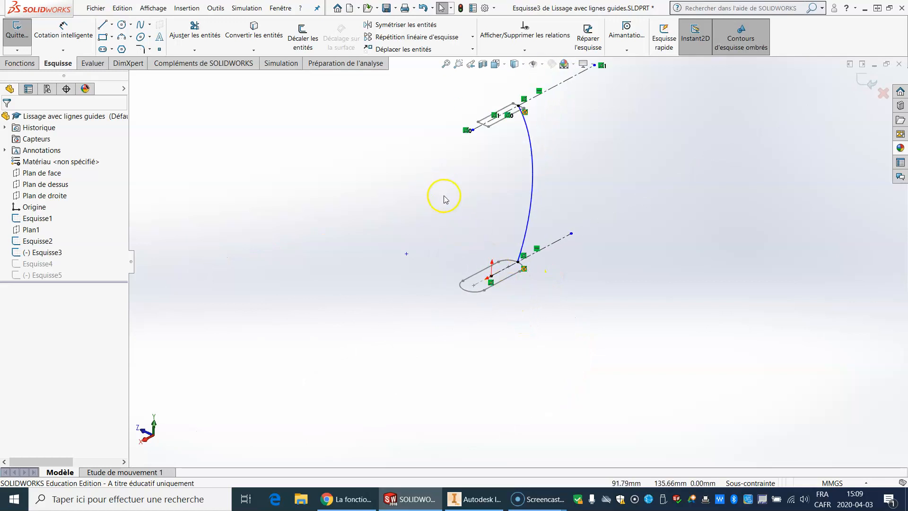
pyautogui.click(869, 82)
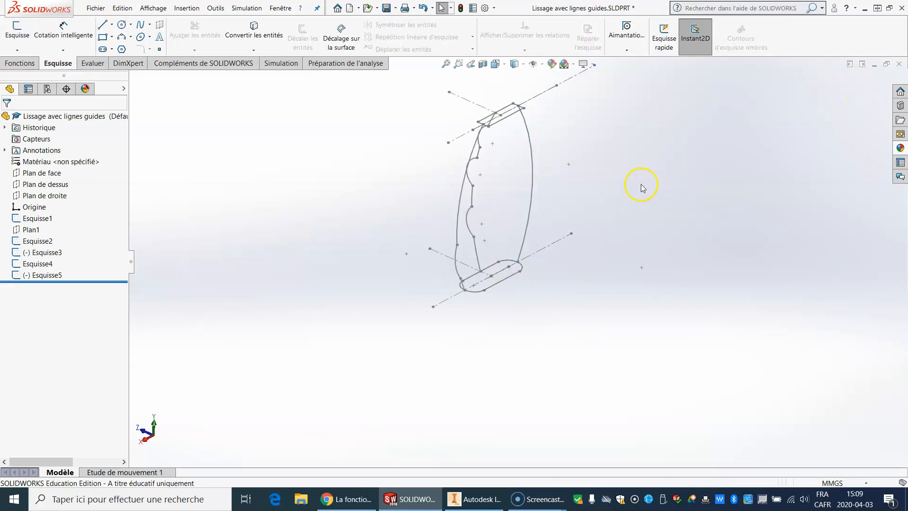
pyautogui.click(30, 64)
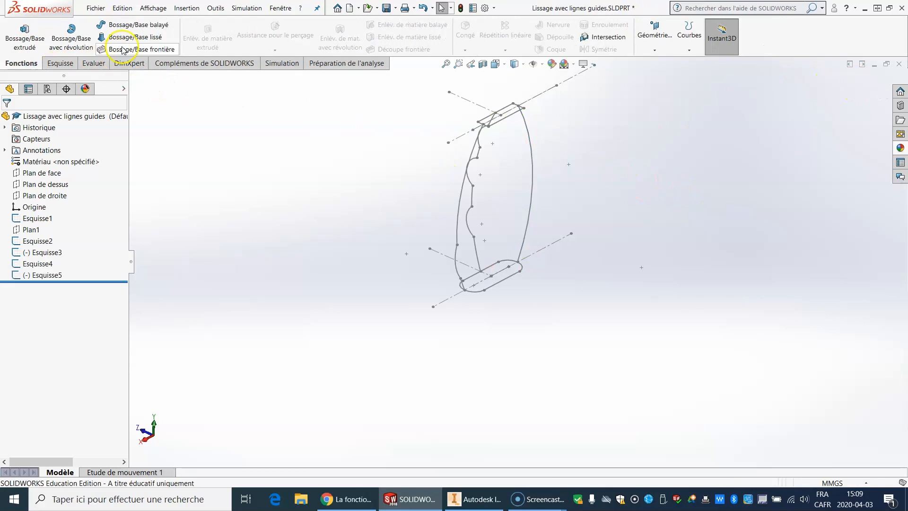
pyautogui.click(114, 37)
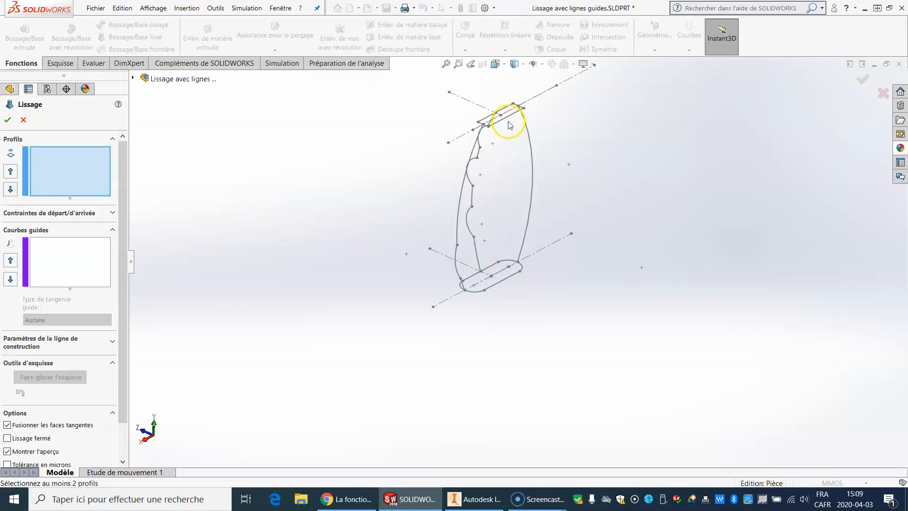
pyautogui.click(507, 122)
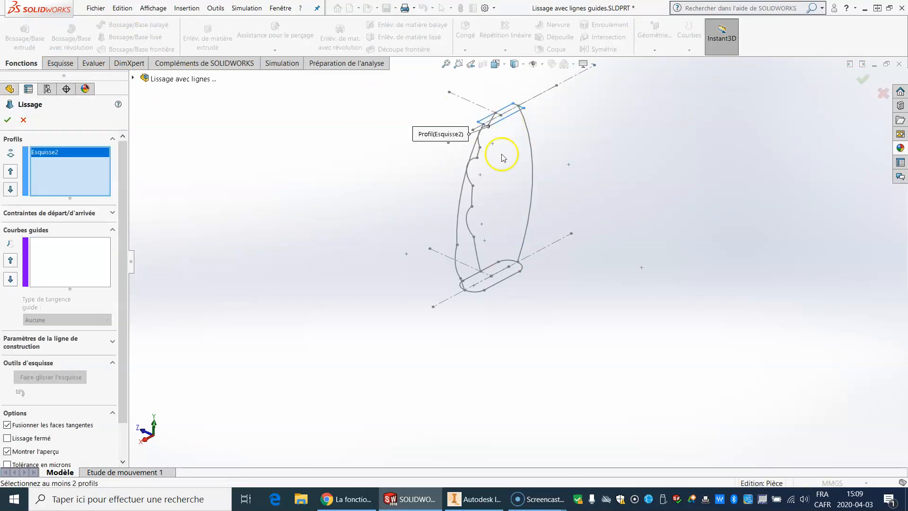
pyautogui.click(506, 281)
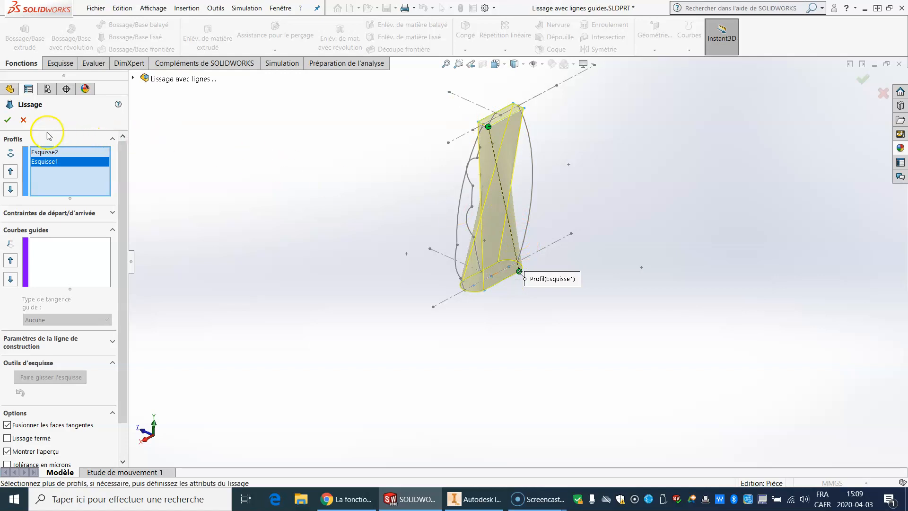
pyautogui.press('Escape')
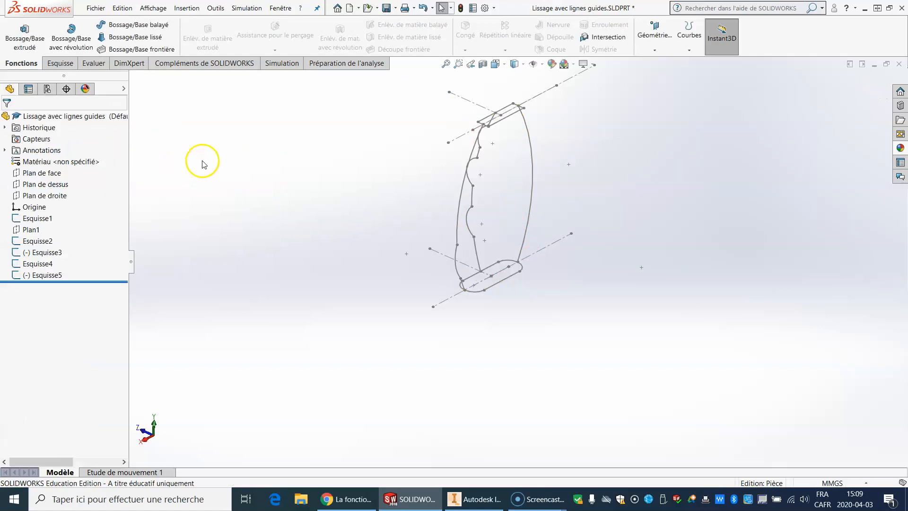
# Start a boss loft and select the upper rectangle Esquisse2 and lower slot Esquisse1 as profiles, picking both on their front edges
pyautogui.click(127, 37)
pyautogui.scroll(-3, 544, 177)
pyautogui.scroll(-5, 463, 122)
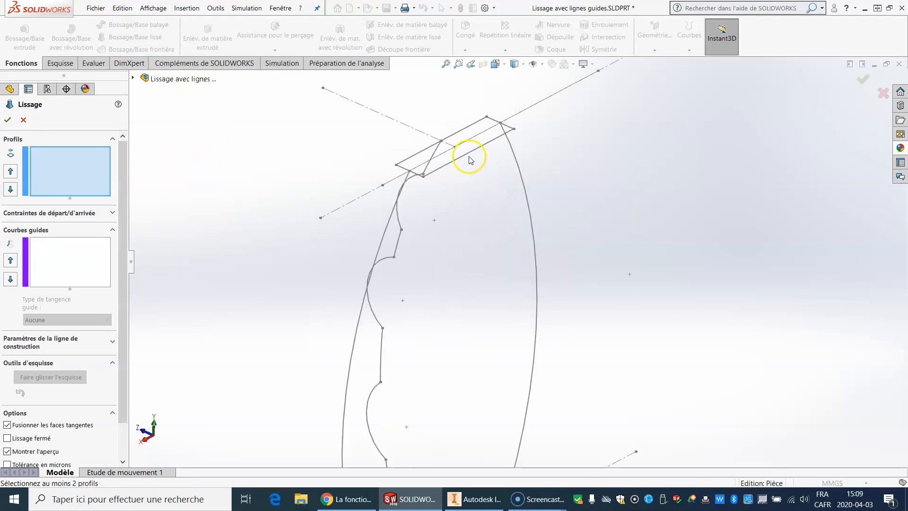
pyautogui.click(467, 157)
pyautogui.scroll(5, 475, 193)
pyautogui.scroll(-5, 509, 367)
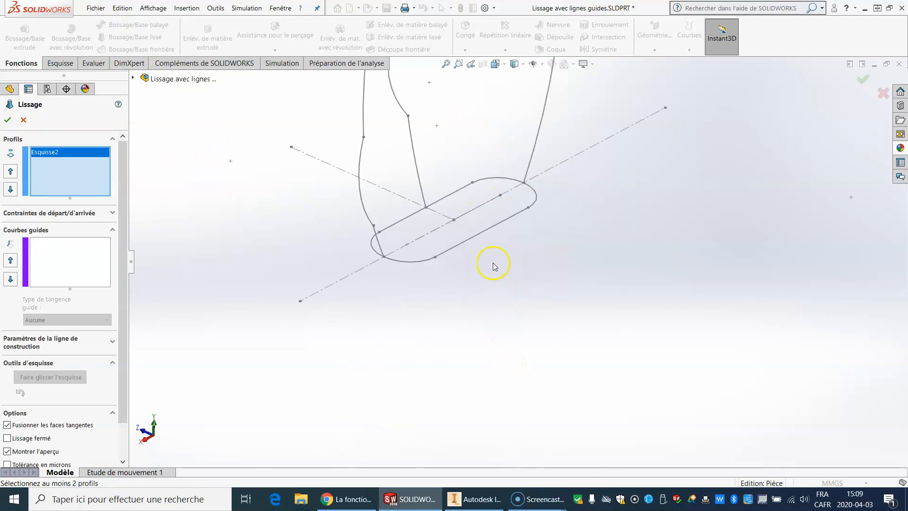
pyautogui.click(480, 238)
pyautogui.scroll(3, 487, 242)
pyautogui.scroll(-2, 523, 182)
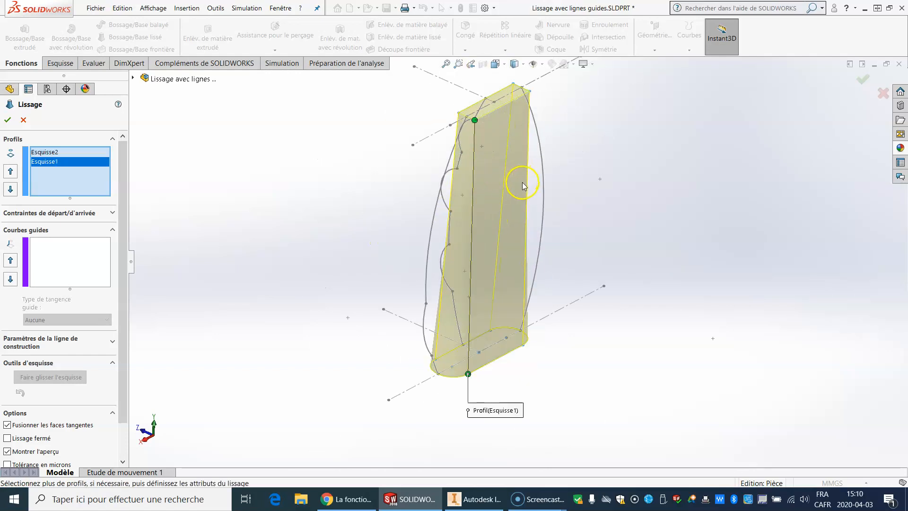
# Add the arc Esquisse3 as the loft's only guide curve and examine the previewed shape and the loft options
pyautogui.click(87, 251)
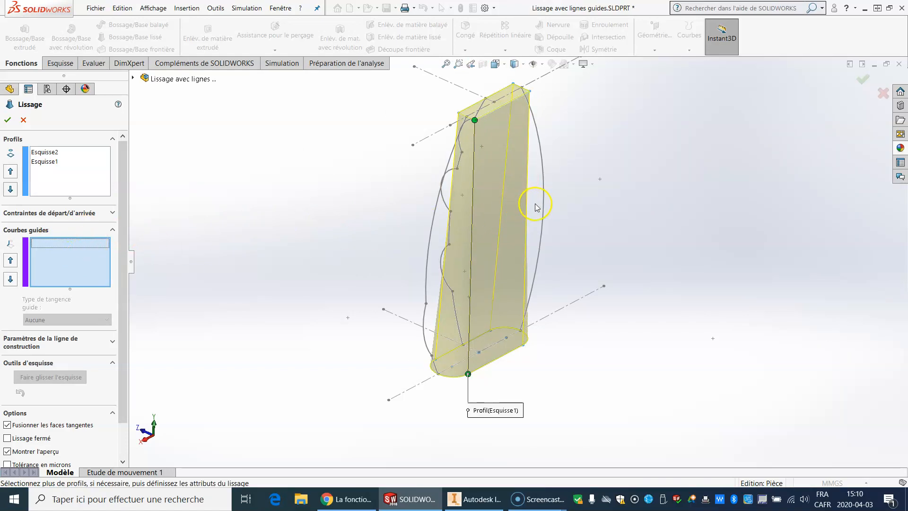
pyautogui.click(544, 204)
pyautogui.moveTo(539, 222); pyautogui.dragTo(446, 244, button='middle')
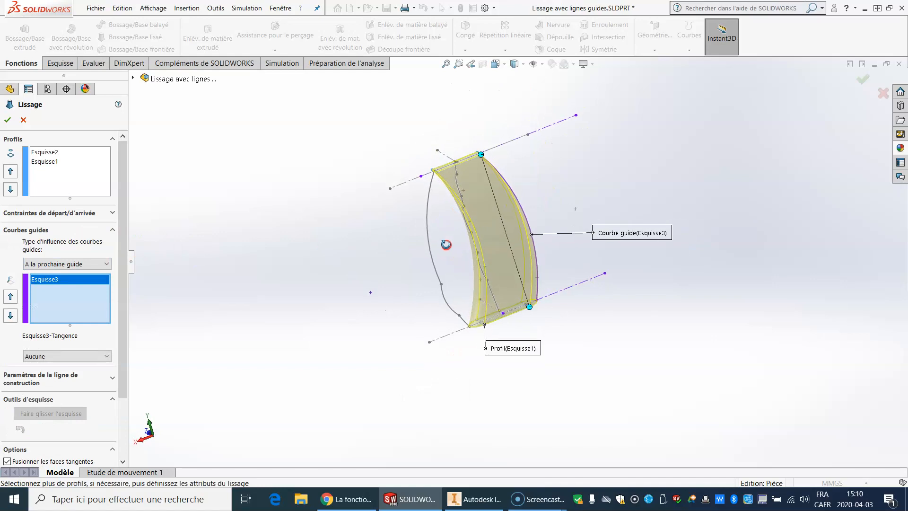
pyautogui.scroll(3, 440, 245)
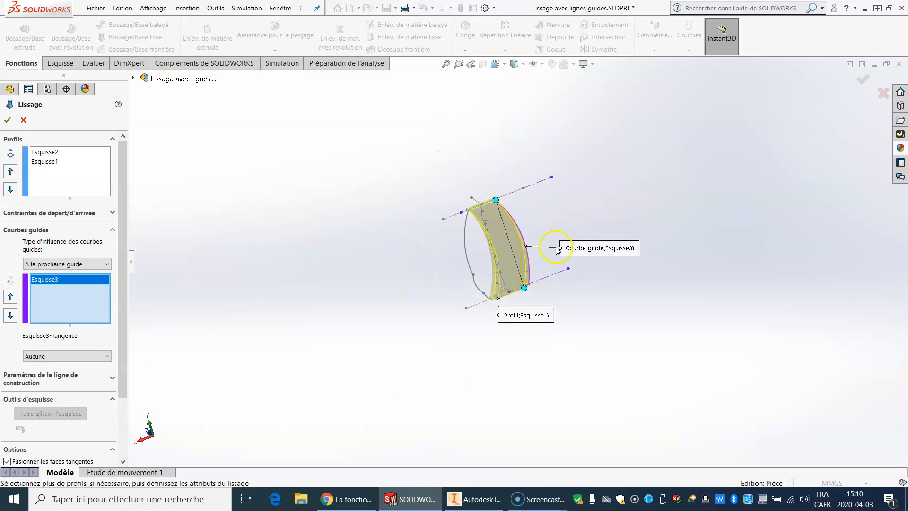
pyautogui.moveTo(121, 340); pyautogui.dragTo(122, 405)
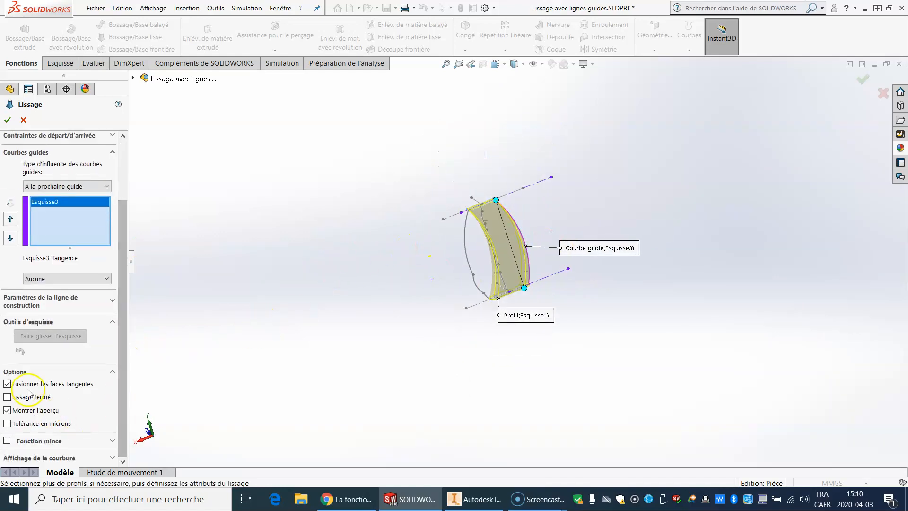
pyautogui.moveTo(123, 367); pyautogui.dragTo(132, 312)
pyautogui.scroll(-5, 496, 226)
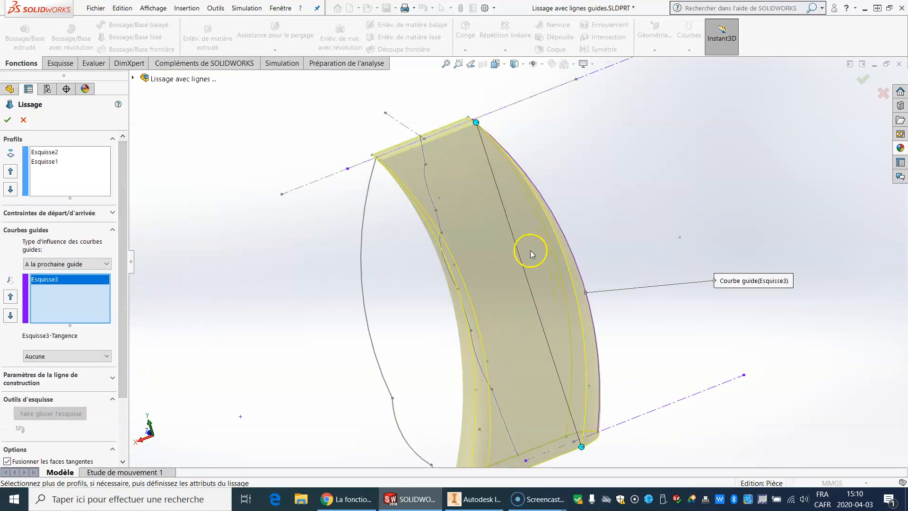
# Create the loft with its single guide curve and inspect the resulting solid from several angles
pyautogui.click(7, 119)
pyautogui.scroll(3, 402, 336)
pyautogui.moveTo(383, 315)
pyautogui.mouseDown(button='middle')
pyautogui.moveTo(563, 289)
pyautogui.moveTo(632, 302)
pyautogui.moveTo(465, 263)
pyautogui.moveTo(441, 268)
pyautogui.moveTo(469, 273)
pyautogui.moveTo(477, 288)
pyautogui.mouseUp(button='middle')
pyautogui.scroll(5, 478, 288)
pyautogui.scroll(-7, 560, 272)
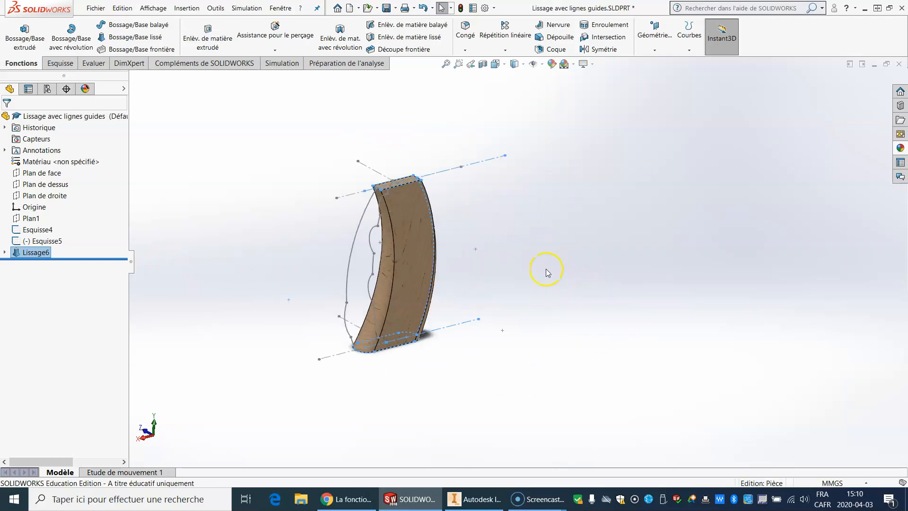
# Delete the loft Lissage6 while keeping its absorbed sketches
pyautogui.rightClick(27, 253)
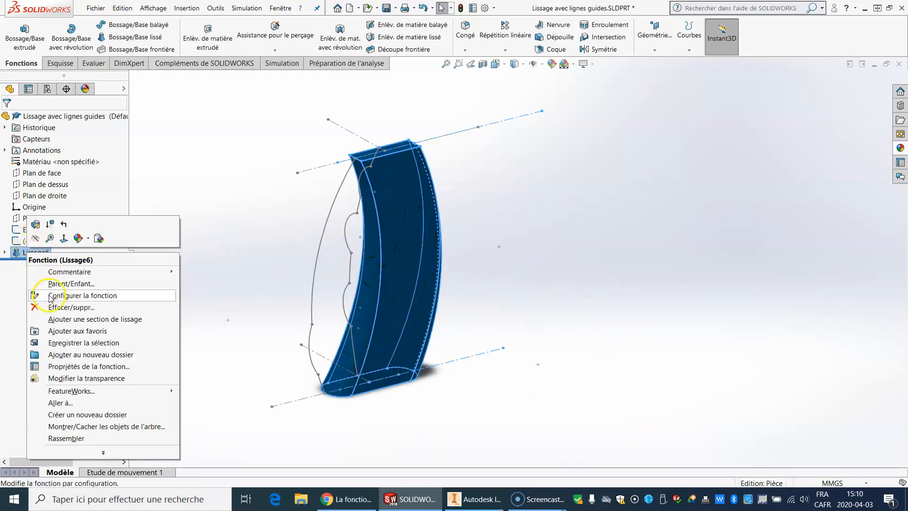
pyautogui.click(71, 307)
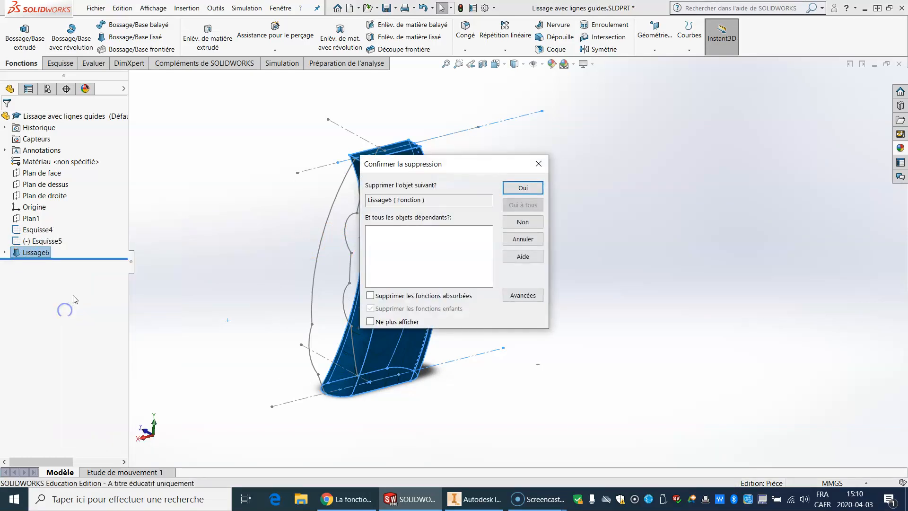
pyautogui.click(523, 187)
# Open guide curve sketch Esquisse3, check the arc's end relations and construction lines at the slot and rectangle, and exit the sketch
pyautogui.doubleClick(435, 202)
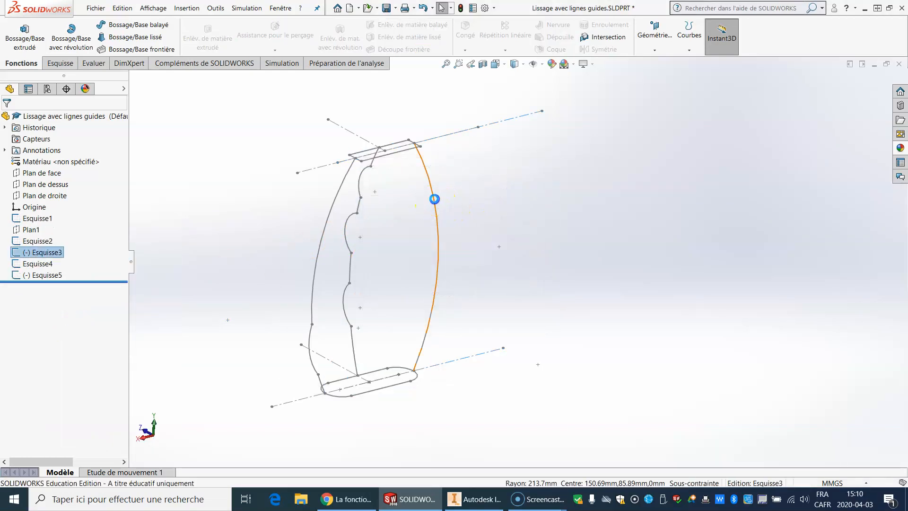
pyautogui.moveTo(383, 245)
pyautogui.mouseDown(button='middle')
pyautogui.moveTo(348, 196)
pyautogui.moveTo(359, 213)
pyautogui.mouseUp(button='middle')
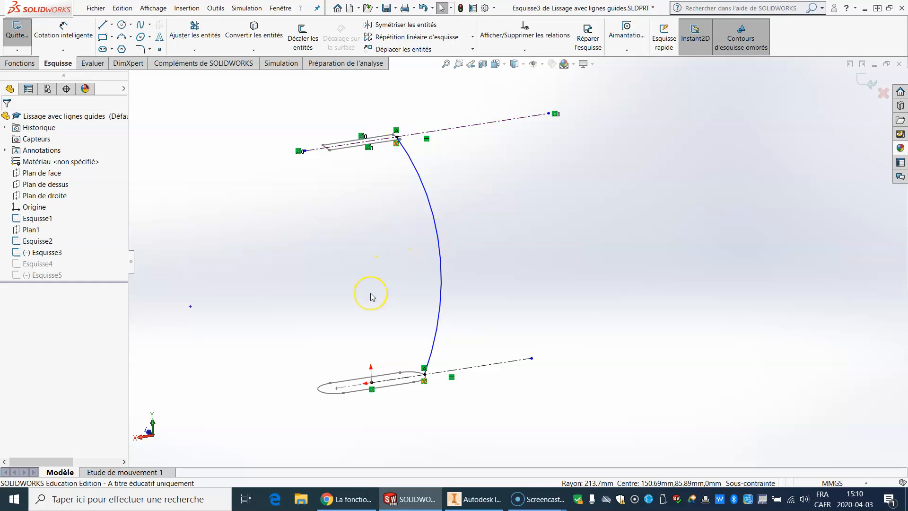
pyautogui.scroll(-3, 396, 374)
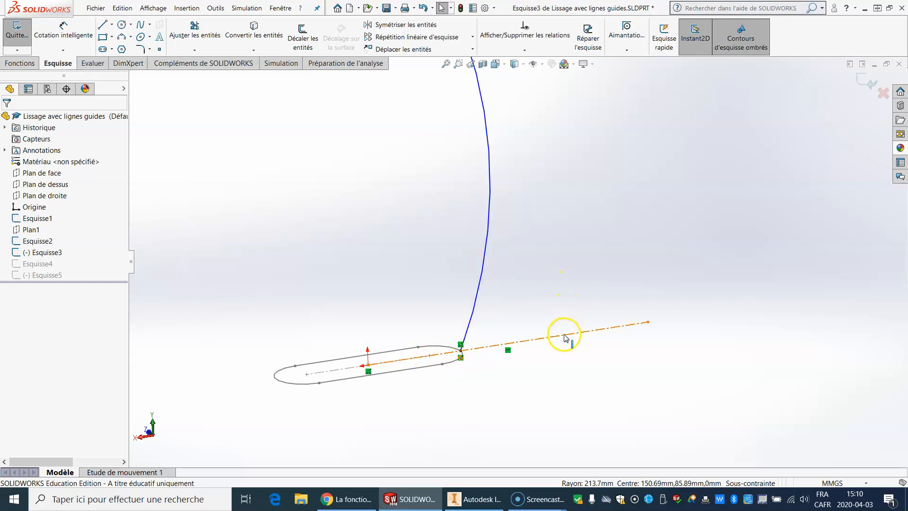
pyautogui.click(466, 360)
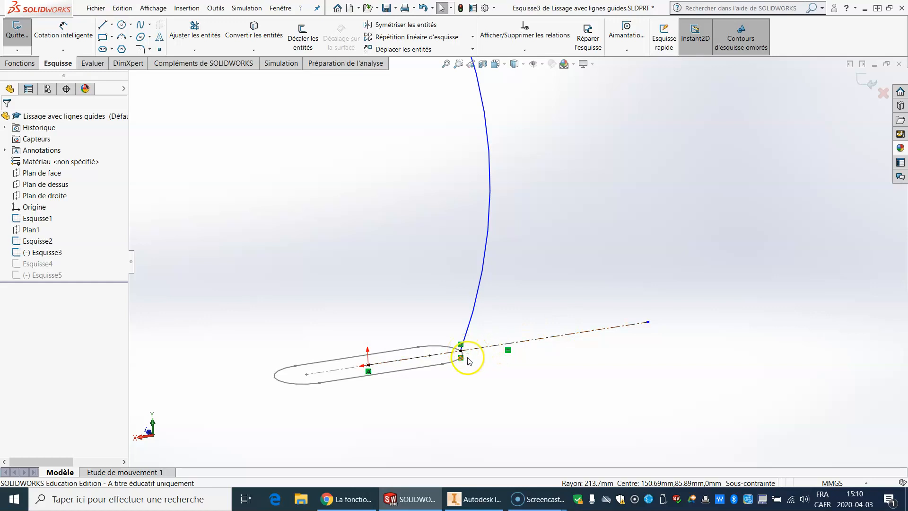
pyautogui.moveTo(499, 259); pyautogui.dragTo(476, 152, button='middle')
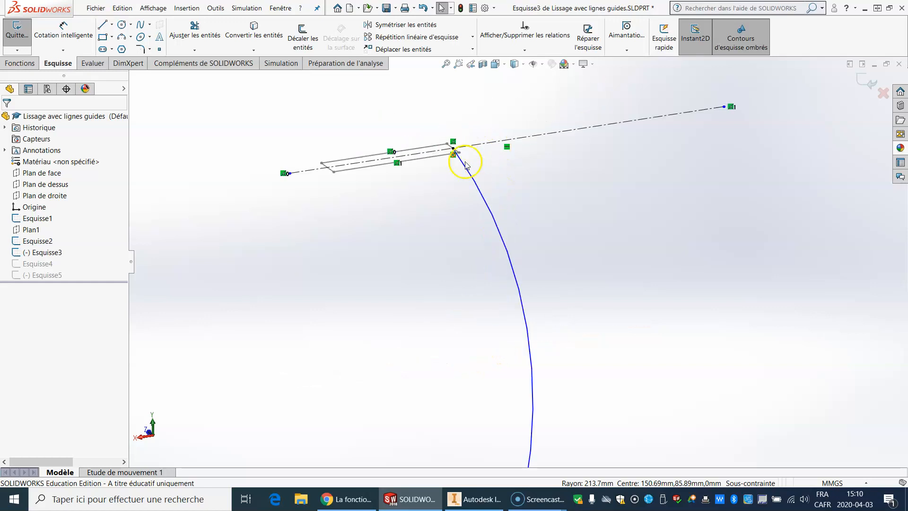
pyautogui.scroll(4, 488, 303)
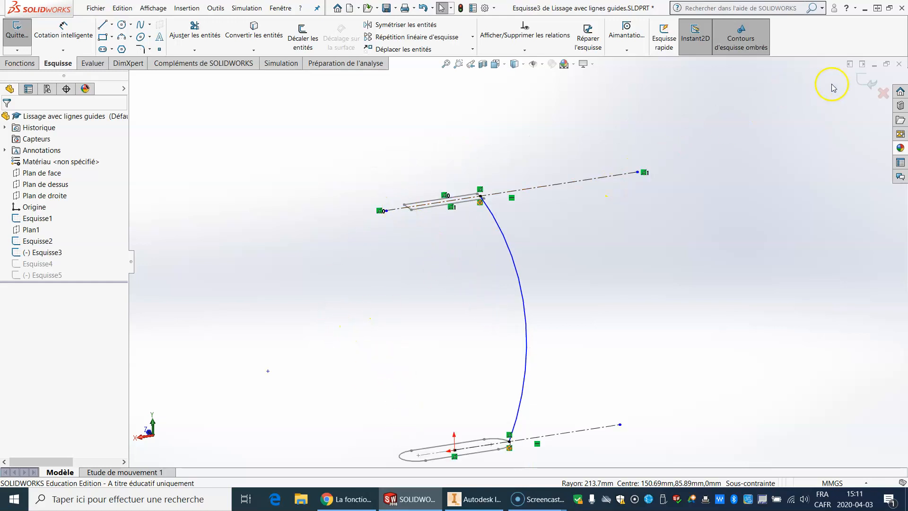
pyautogui.click(861, 79)
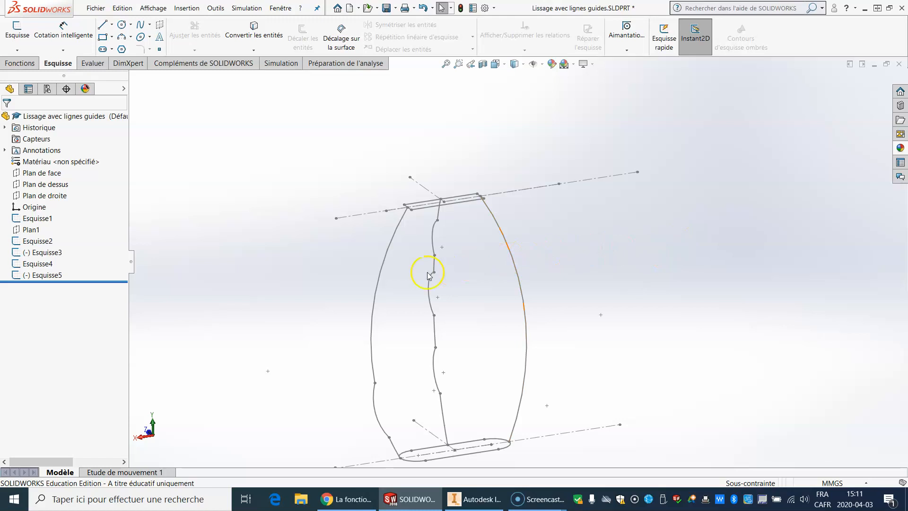
# Open guide curve sketch Esquisse4 and examine its dimensions and how its upper end is attached to the rectangle
pyautogui.doubleClick(381, 265)
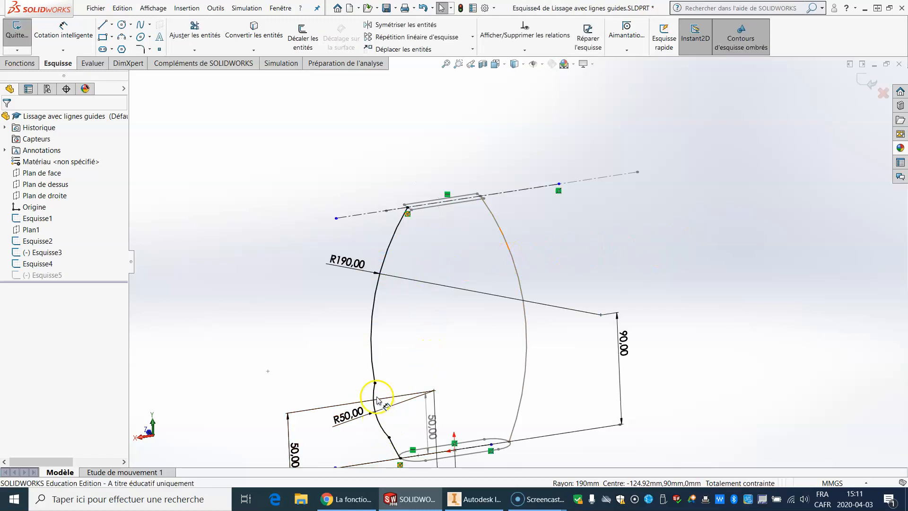
pyautogui.scroll(-2, 449, 232)
pyautogui.scroll(-3, 449, 231)
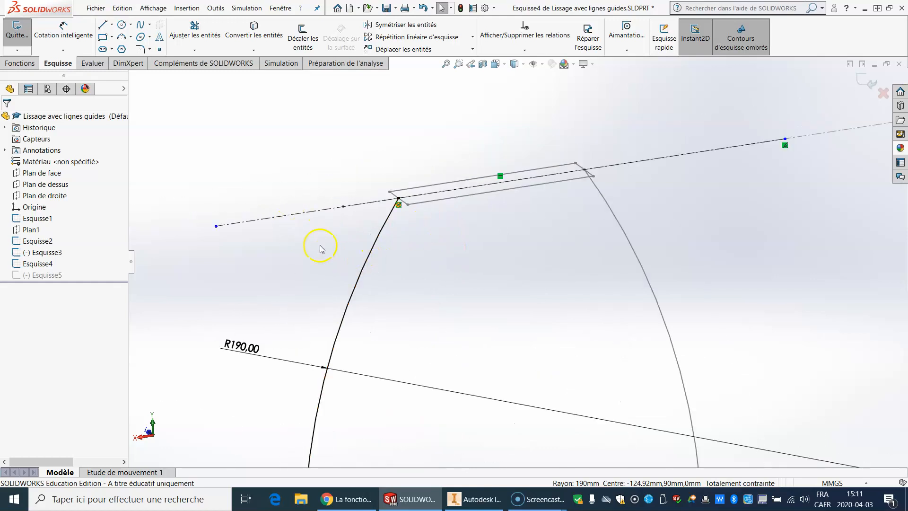
pyautogui.scroll(4, 397, 289)
pyautogui.scroll(-4, 482, 445)
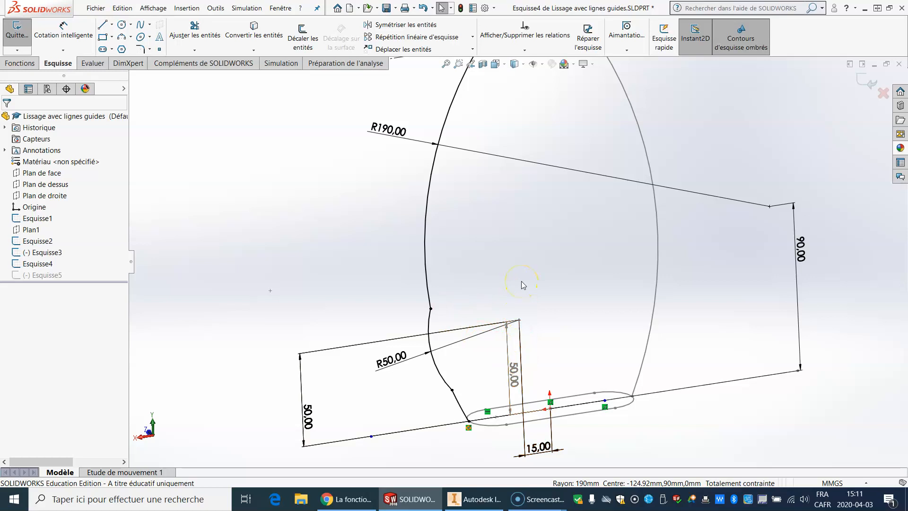
pyautogui.scroll(3, 553, 265)
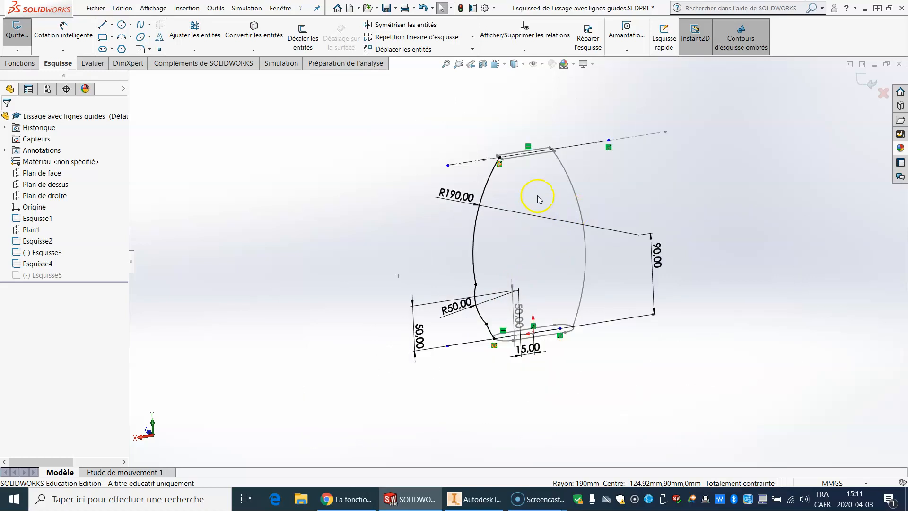
pyautogui.scroll(-5, 519, 180)
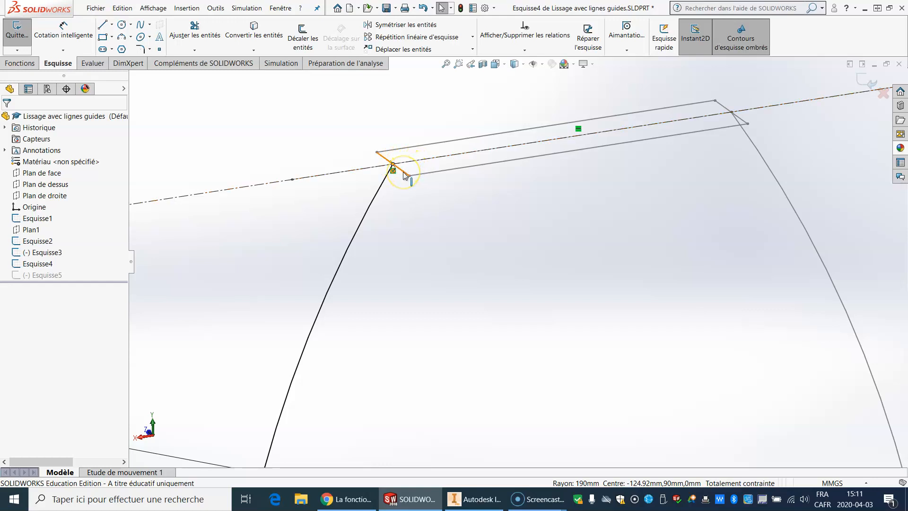
pyautogui.click(395, 169)
pyautogui.click(405, 163)
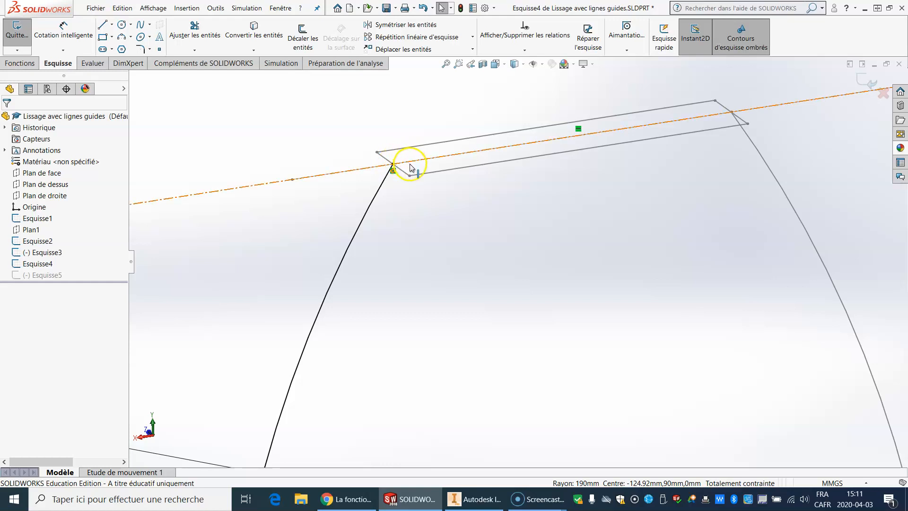
# Examine the pierce relation joining the lower end of Esquisse4's curve to the slot's end arc, and exit the sketch
pyautogui.scroll(4, 512, 328)
pyautogui.scroll(-4, 506, 371)
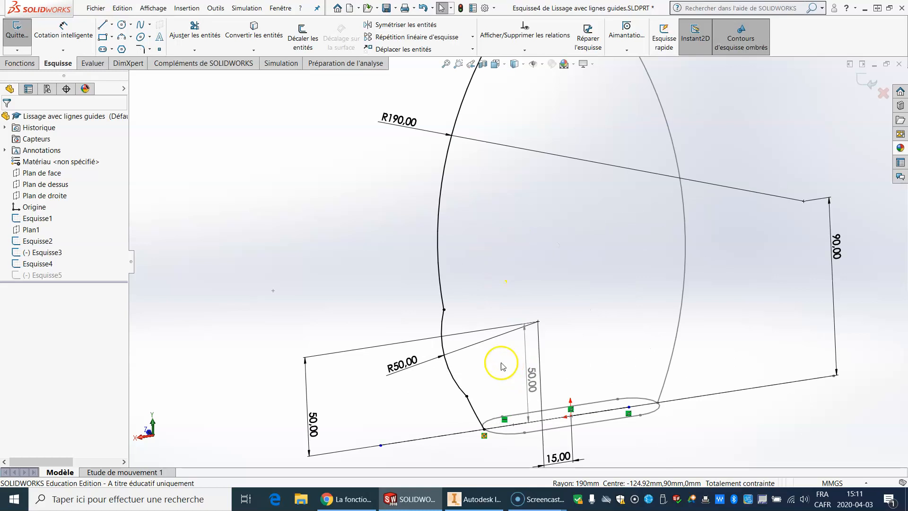
pyautogui.scroll(-1, 502, 366)
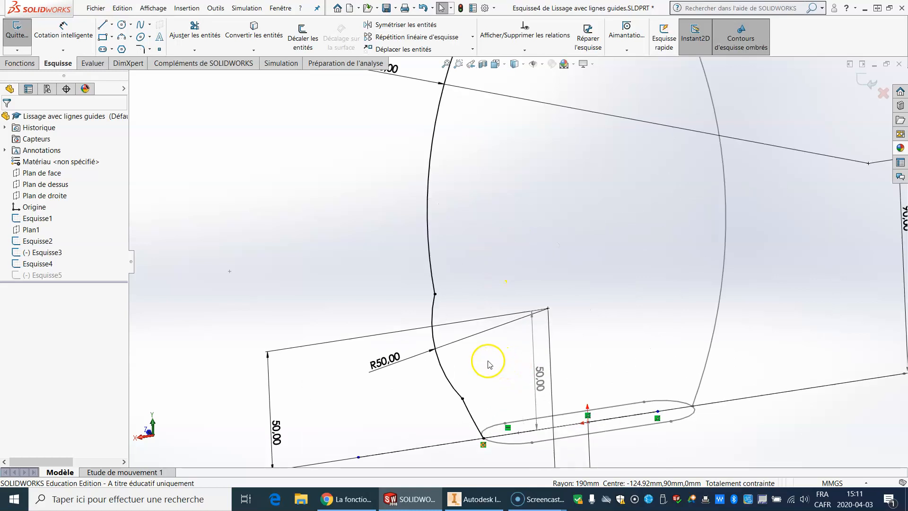
pyautogui.click(483, 440)
pyautogui.scroll(-12, 494, 442)
pyautogui.scroll(4, 422, 185)
pyautogui.scroll(-1, 424, 186)
pyautogui.click(455, 204)
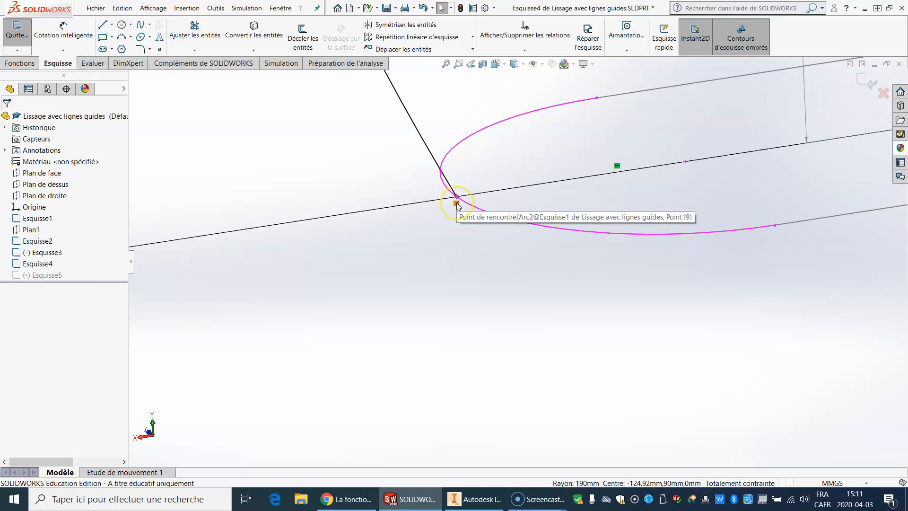
pyautogui.scroll(20, 484, 273)
pyautogui.scroll(-2, 529, 190)
pyautogui.scroll(-5, 556, 260)
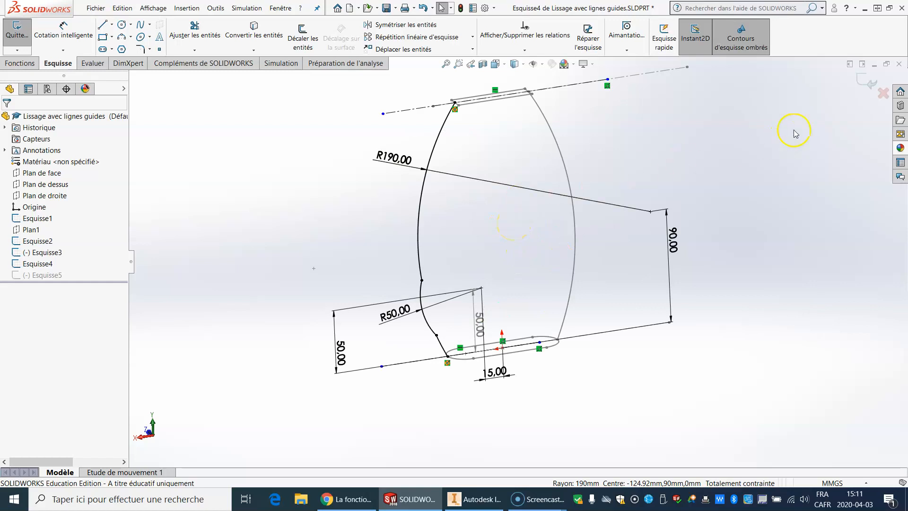
pyautogui.click(860, 82)
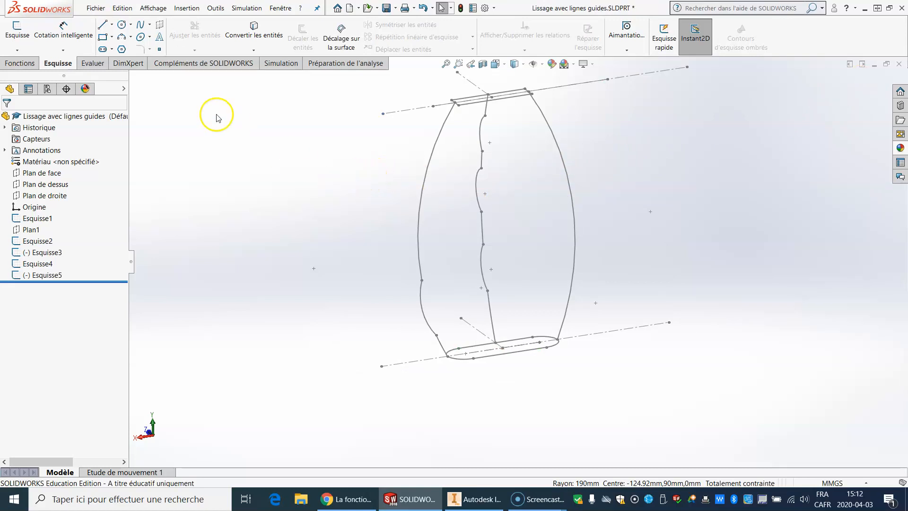
# Start a new boss loft with the rectangle Esquisse2 and the slot Esquisse1 as profiles, picked at matching front edges
pyautogui.click(27, 65)
pyautogui.click(118, 37)
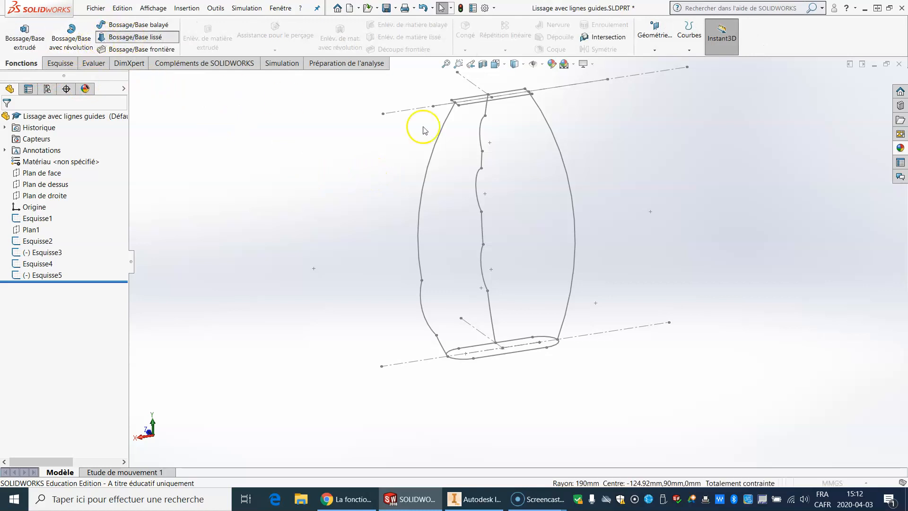
pyautogui.click(503, 101)
pyautogui.click(511, 354)
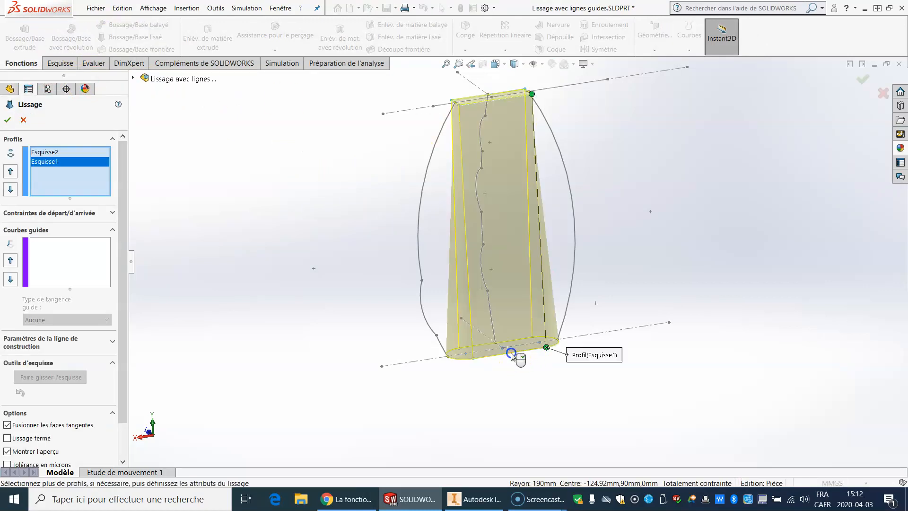
# Add Esquisse3 and Esquisse4 as guide curves on opposite sides of the profiles and create the loft
pyautogui.click(72, 247)
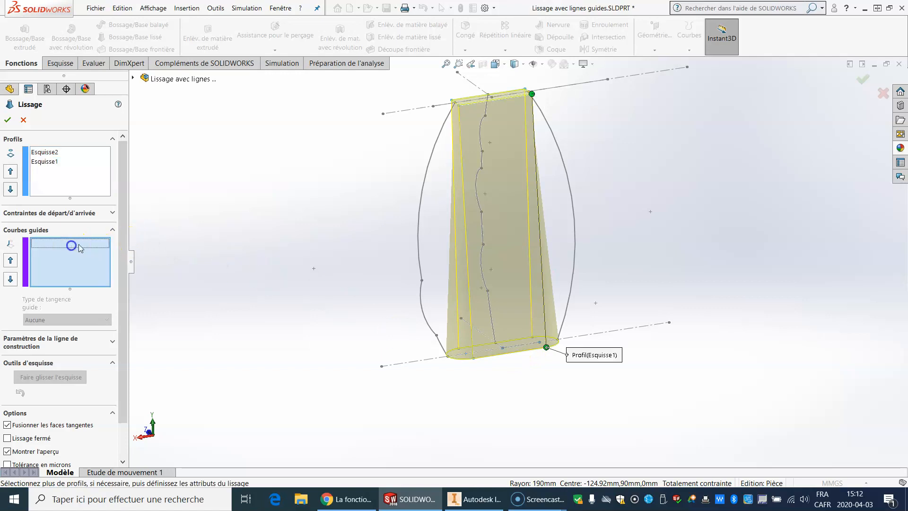
pyautogui.click(573, 210)
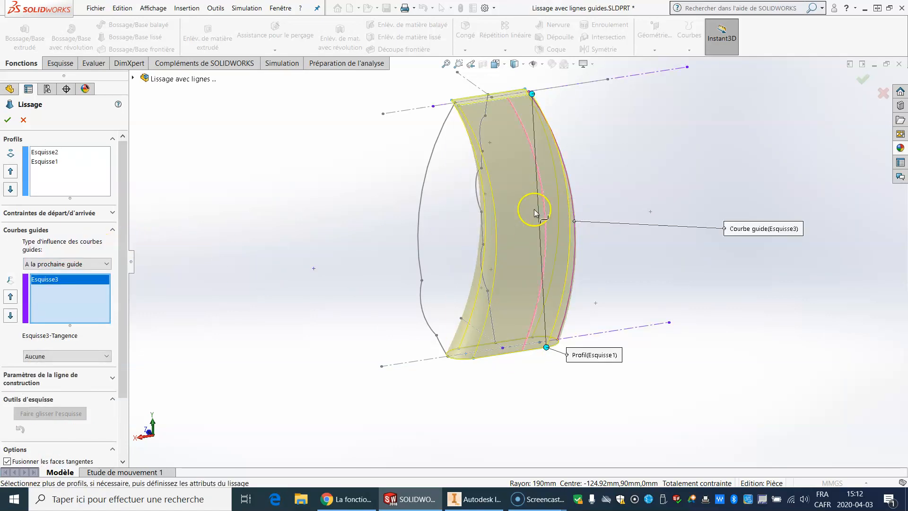
pyautogui.click(419, 210)
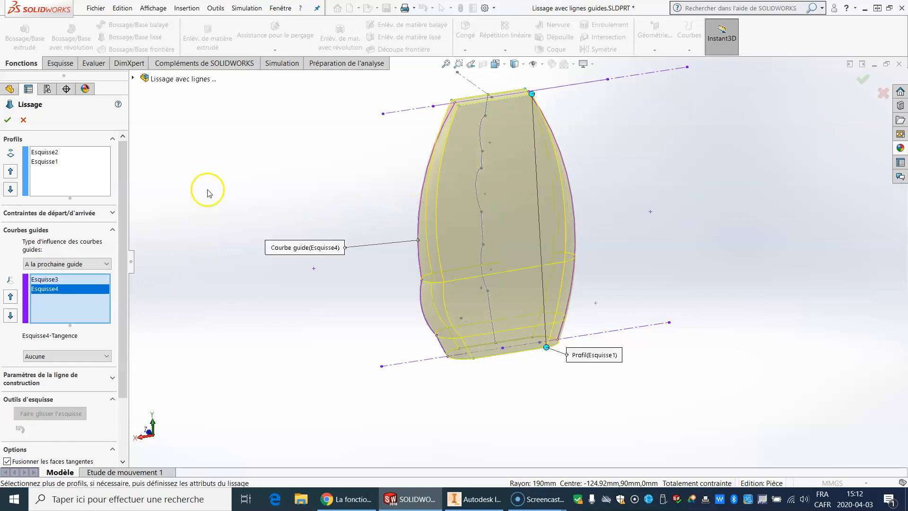
pyautogui.click(7, 120)
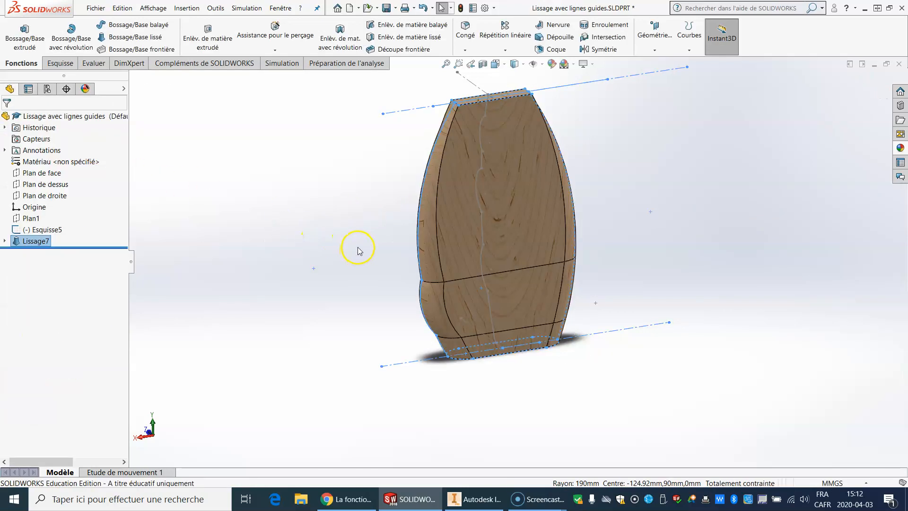
# Delete the loft Lissage7 while keeping its profile and guide curve sketches
pyautogui.moveTo(349, 214); pyautogui.dragTo(503, 177, button='middle')
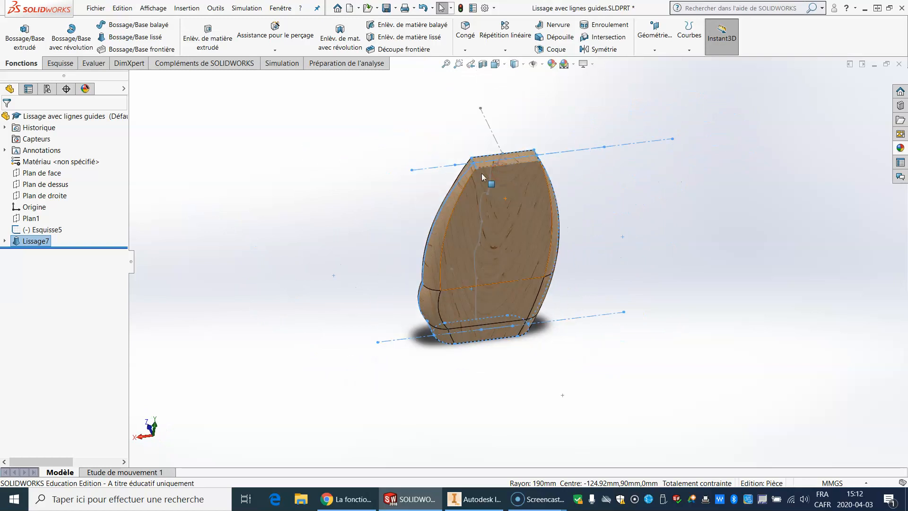
pyautogui.rightClick(40, 241)
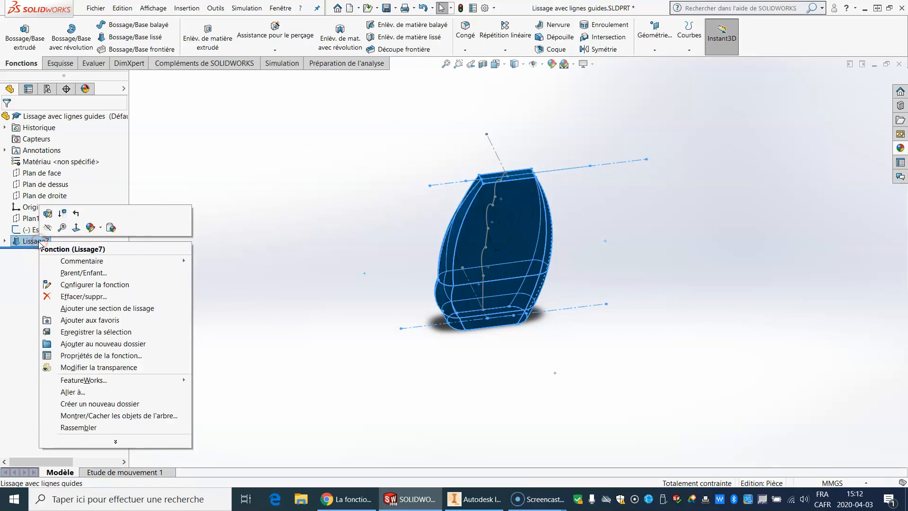
pyautogui.click(82, 296)
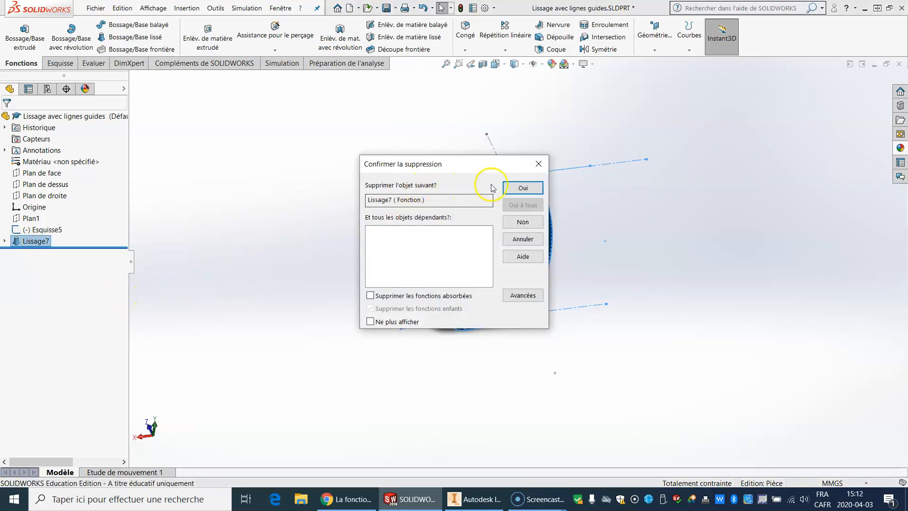
pyautogui.click(528, 195)
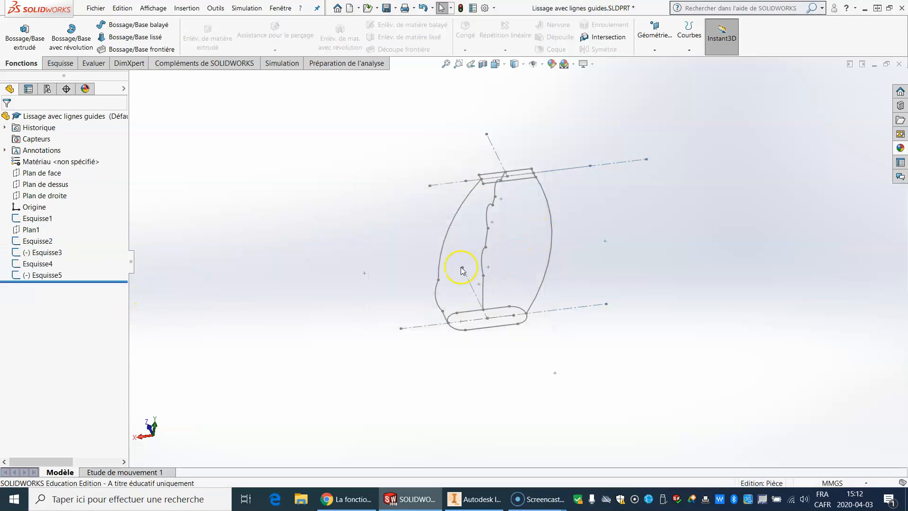
# Open guide curve sketch Esquisse5 and examine its scalloped profile and how its lower end is attached to the slot
pyautogui.scroll(-2, 519, 251)
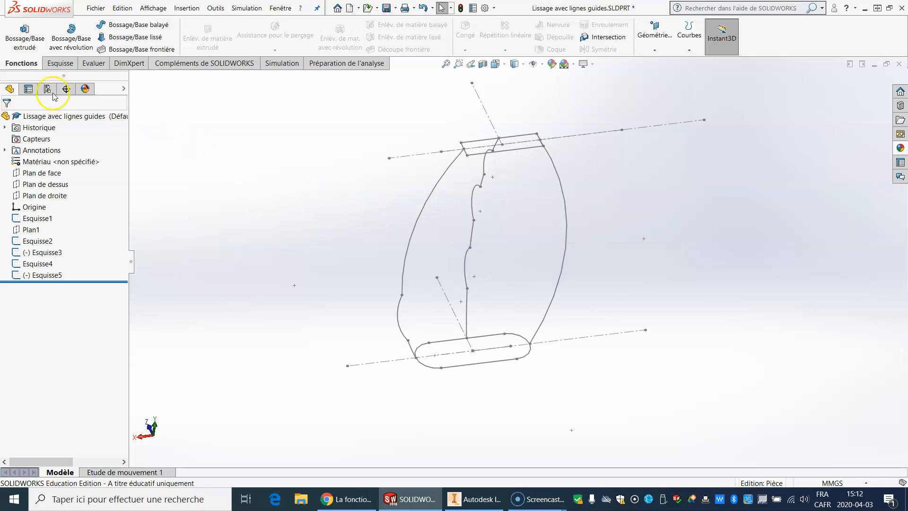
pyautogui.doubleClick(473, 202)
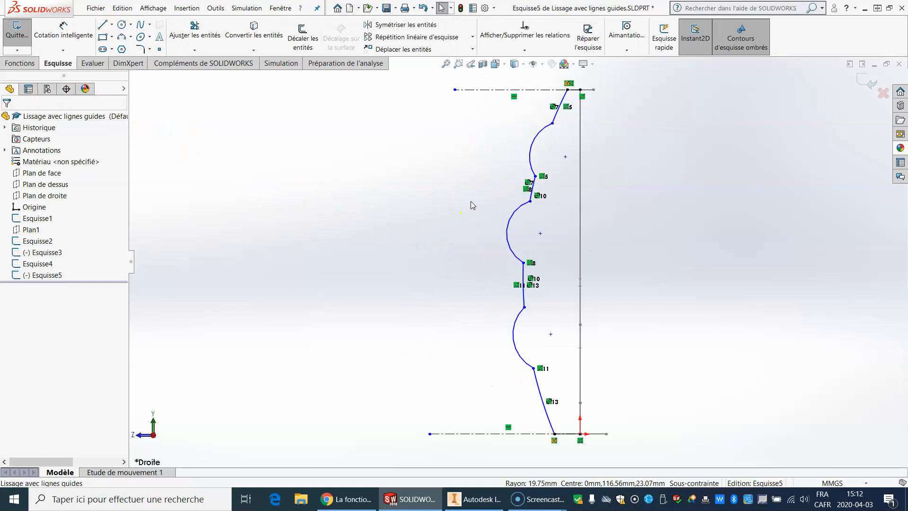
pyautogui.scroll(2, 576, 191)
pyautogui.scroll(-2, 584, 170)
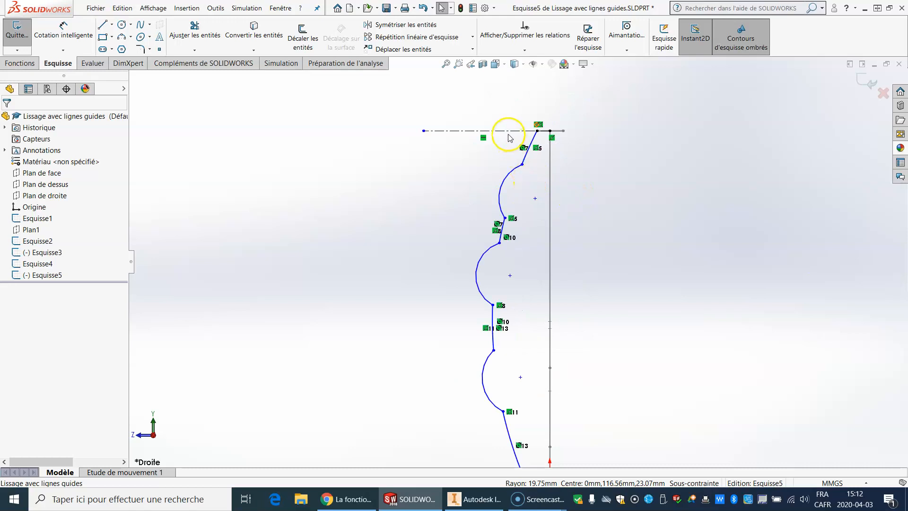
pyautogui.scroll(3, 539, 331)
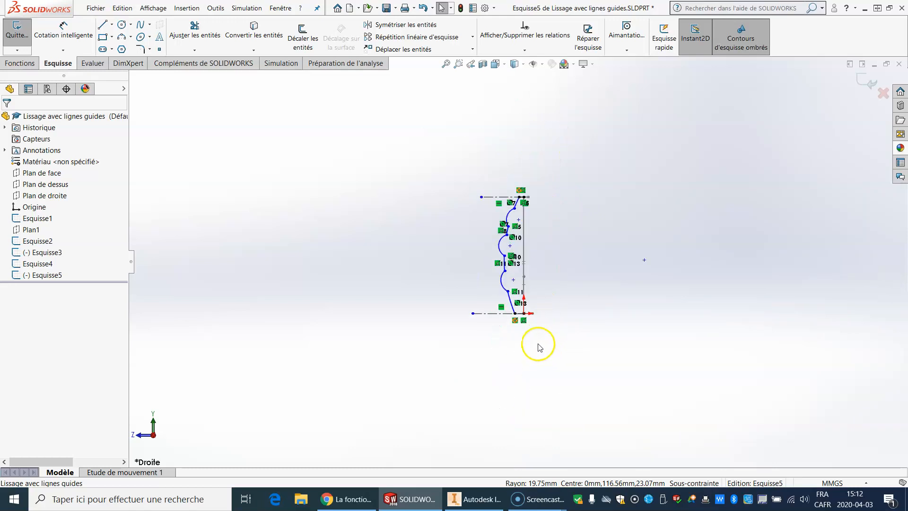
pyautogui.scroll(-5, 501, 274)
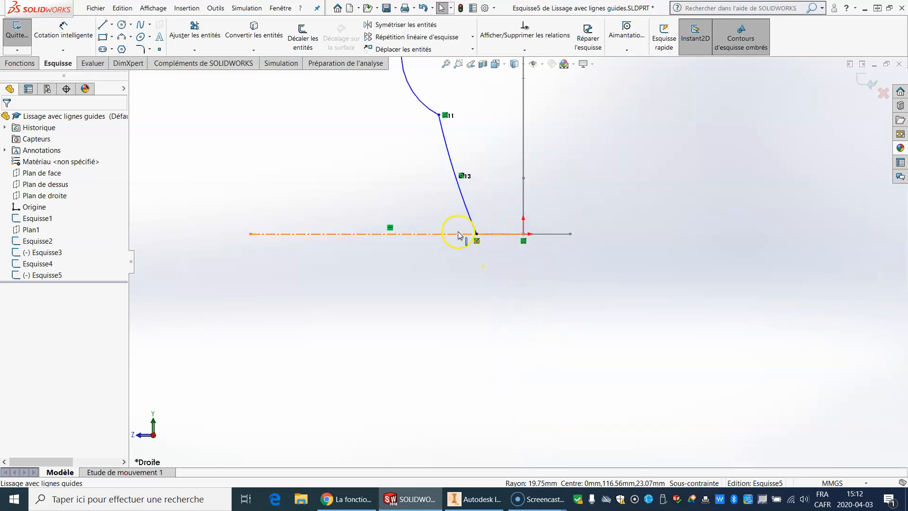
pyautogui.scroll(3, 501, 189)
pyautogui.scroll(-5, 527, 259)
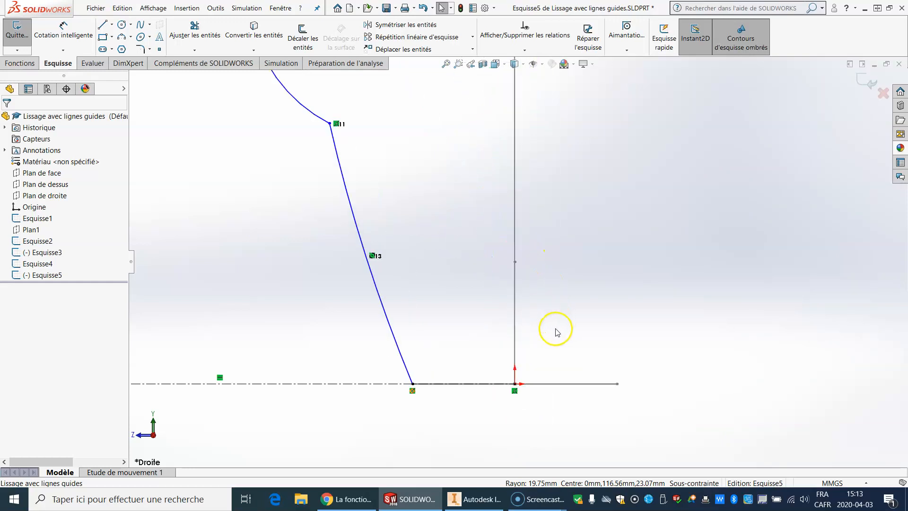
pyautogui.scroll(-3, 462, 381)
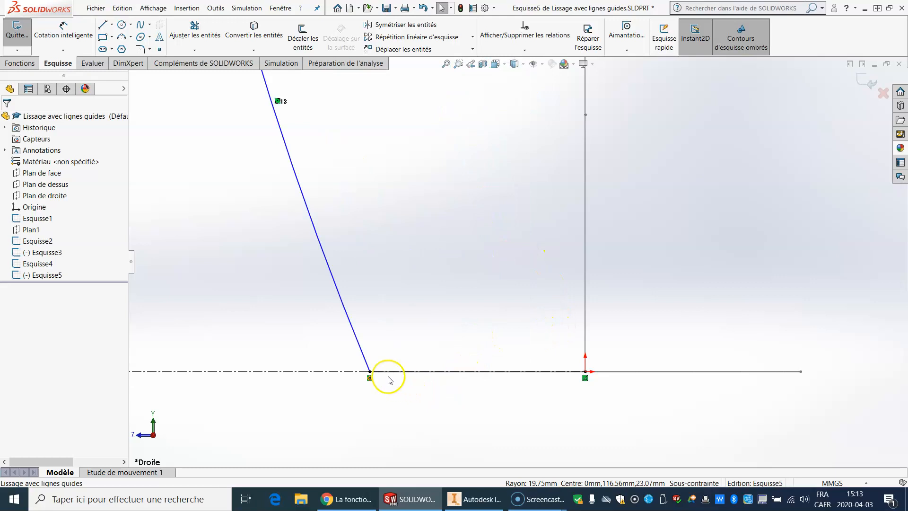
pyautogui.moveTo(419, 312)
pyautogui.mouseDown(button='middle')
pyautogui.moveTo(458, 352)
pyautogui.moveTo(513, 371)
pyautogui.mouseUp(button='middle')
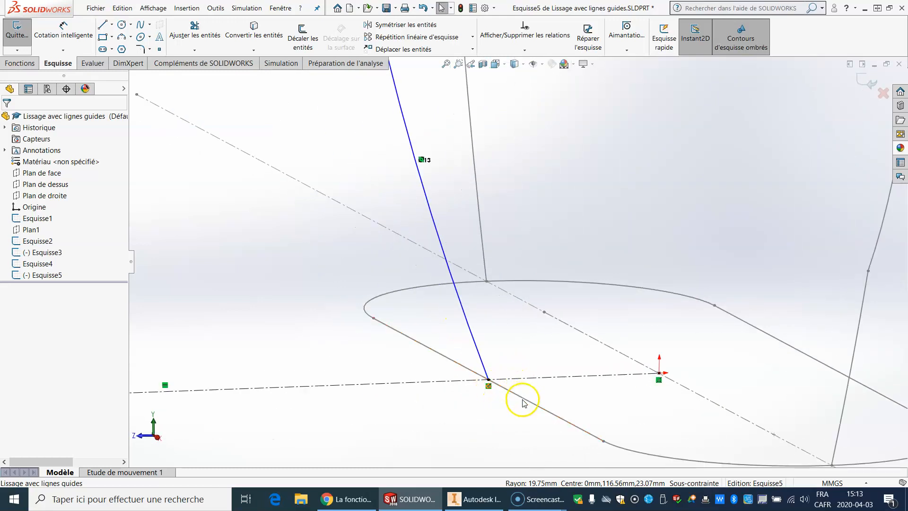
# Examine how the upper end of Esquisse5's curve is attached to the rectangle, and exit the sketch
pyautogui.scroll(10, 518, 255)
pyautogui.scroll(-3, 532, 148)
pyautogui.scroll(-4, 591, 237)
pyautogui.scroll(-4, 523, 109)
pyautogui.scroll(-2, 598, 407)
pyautogui.scroll(2, 597, 406)
pyautogui.scroll(-2, 555, 402)
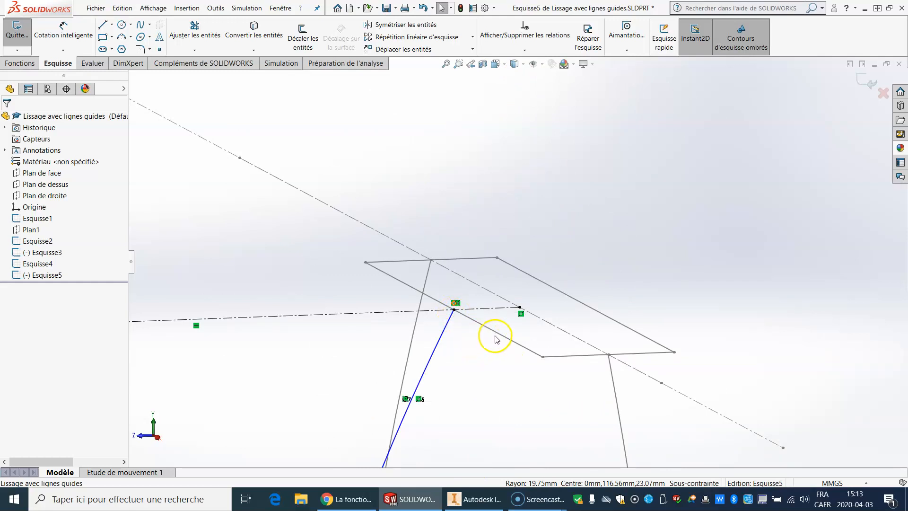
pyautogui.scroll(8, 492, 387)
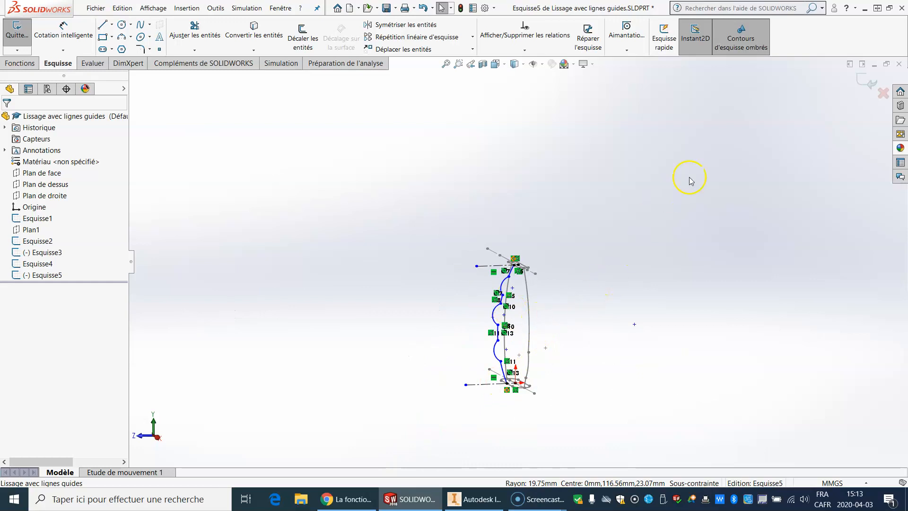
pyautogui.click(860, 81)
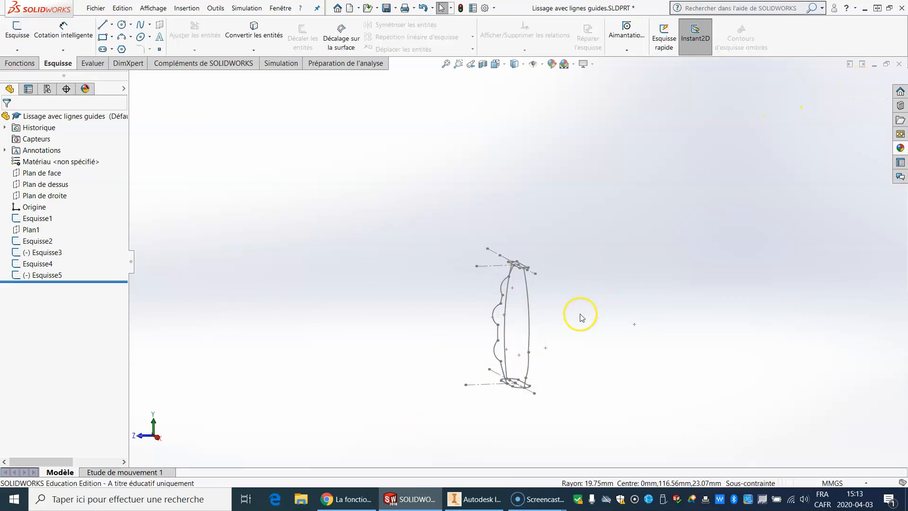
# Start a new boss loft with the rectangle Esquisse2 and the slot Esquisse1 as profiles
pyautogui.moveTo(533, 328)
pyautogui.mouseDown(button='middle')
pyautogui.moveTo(430, 270)
pyautogui.moveTo(438, 345)
pyautogui.moveTo(441, 334)
pyautogui.moveTo(519, 293)
pyautogui.moveTo(474, 353)
pyautogui.moveTo(496, 348)
pyautogui.moveTo(490, 373)
pyautogui.moveTo(401, 328)
pyautogui.moveTo(436, 424)
pyautogui.moveTo(419, 391)
pyautogui.moveTo(400, 378)
pyautogui.mouseUp(button='middle')
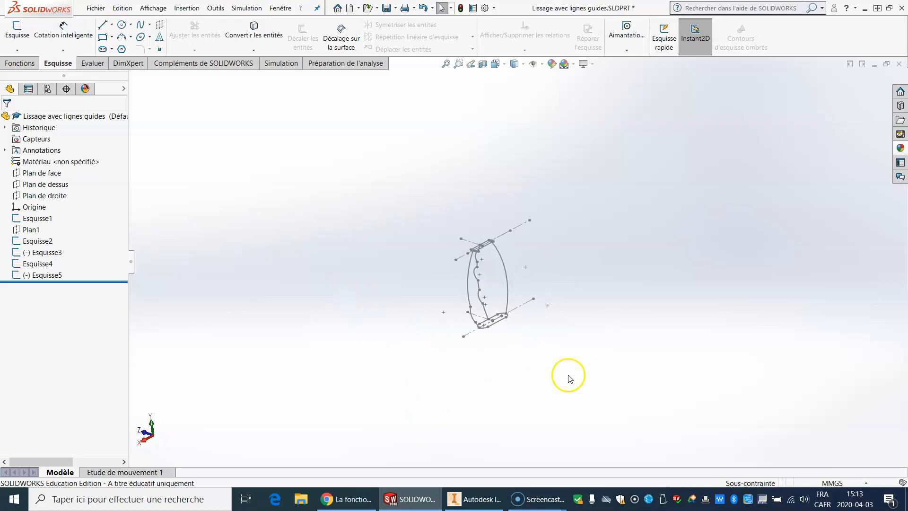
pyautogui.scroll(-3, 572, 388)
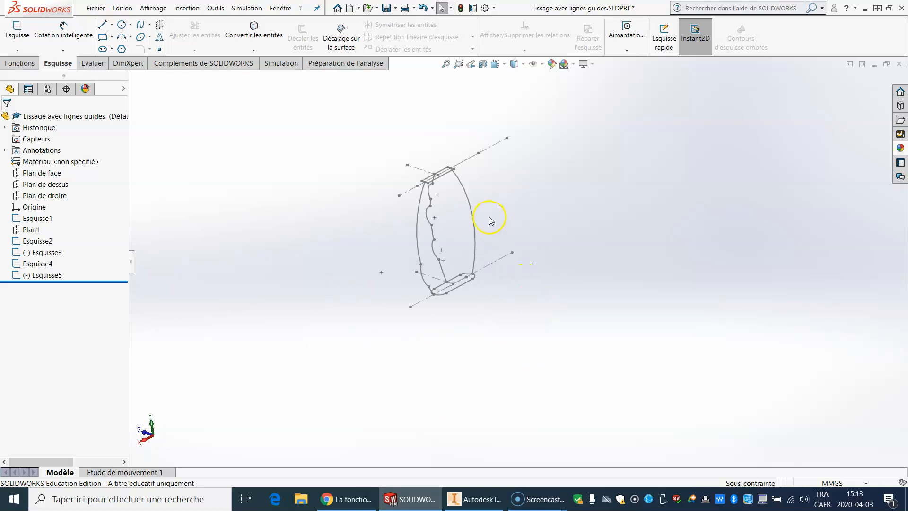
pyautogui.click(19, 63)
pyautogui.click(132, 39)
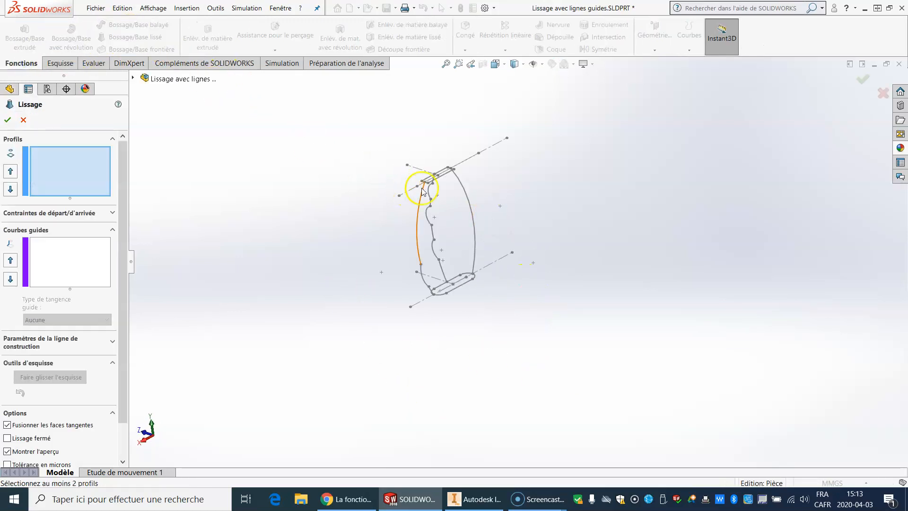
pyautogui.scroll(-3, 419, 184)
pyautogui.click(458, 193)
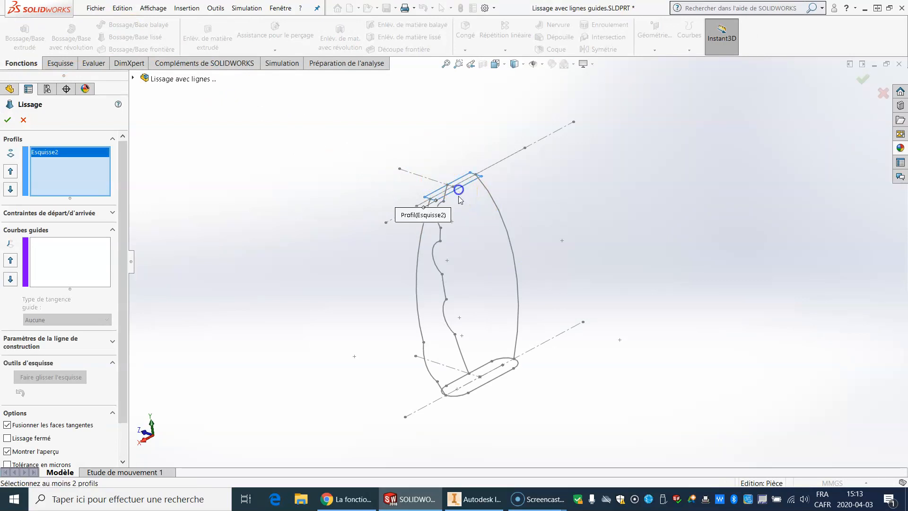
pyautogui.click(490, 379)
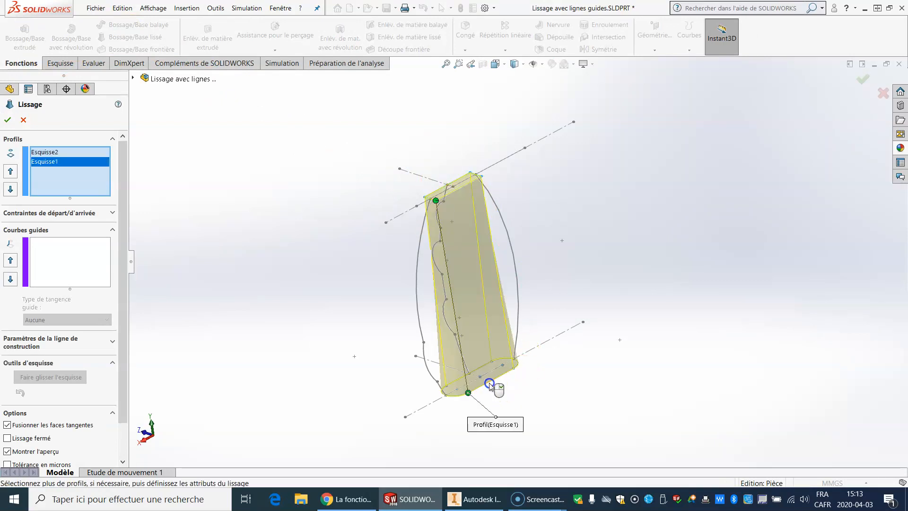
# Add Esquisse3, Esquisse4 and the scalloped Esquisse5 as guide curves and create the loft
pyautogui.click(59, 247)
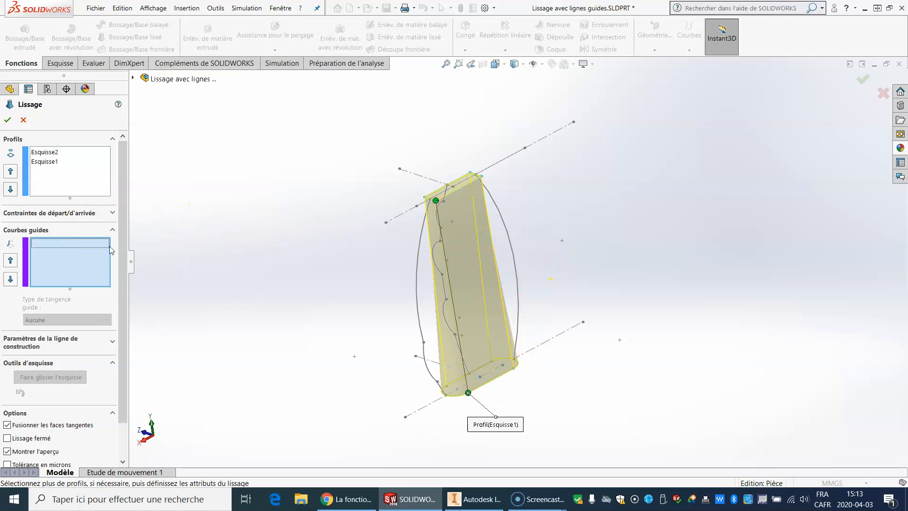
pyautogui.click(516, 263)
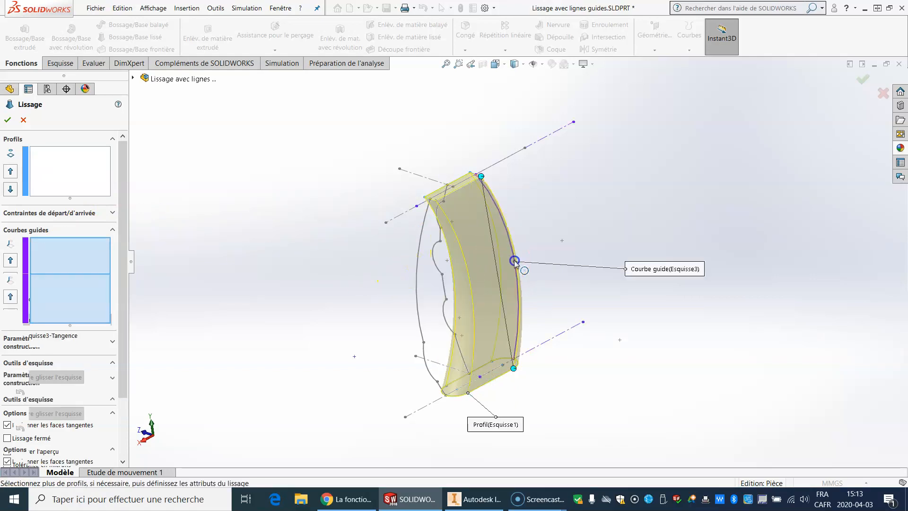
pyautogui.click(416, 297)
pyautogui.moveTo(363, 275); pyautogui.dragTo(418, 268, button='middle')
pyautogui.click(465, 254)
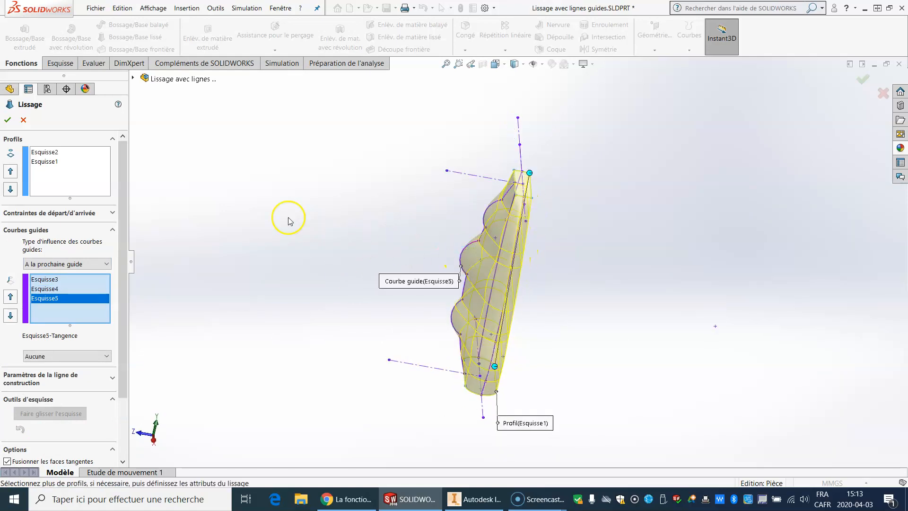
pyautogui.click(8, 121)
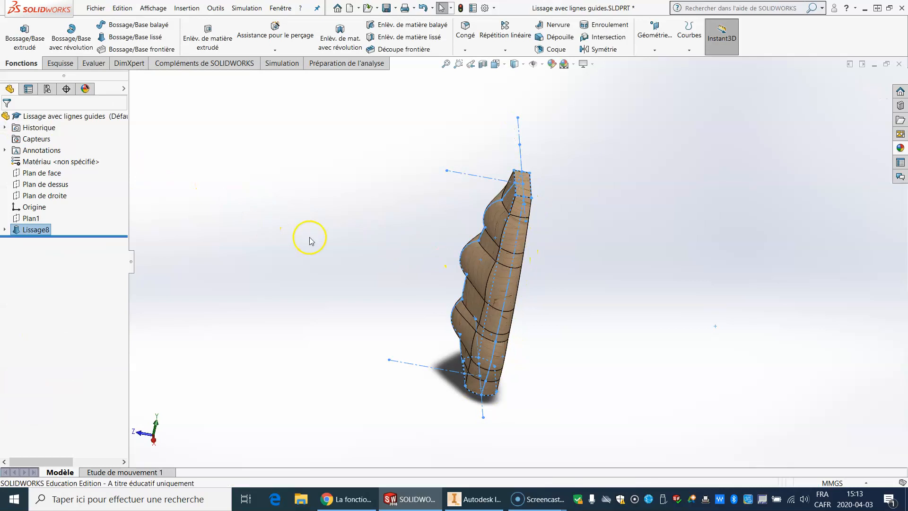
# Shell the lofted body to a 1 mm wall thickness, removing the rectangular top face
pyautogui.scroll(-3, 383, 314)
pyautogui.moveTo(598, 299); pyautogui.dragTo(449, 286, button='middle')
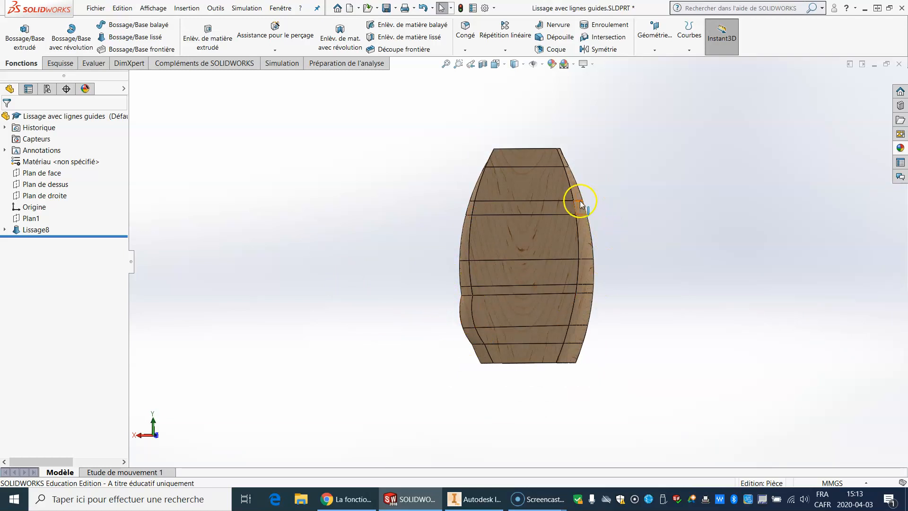
pyautogui.moveTo(515, 257); pyautogui.dragTo(585, 181, button='middle')
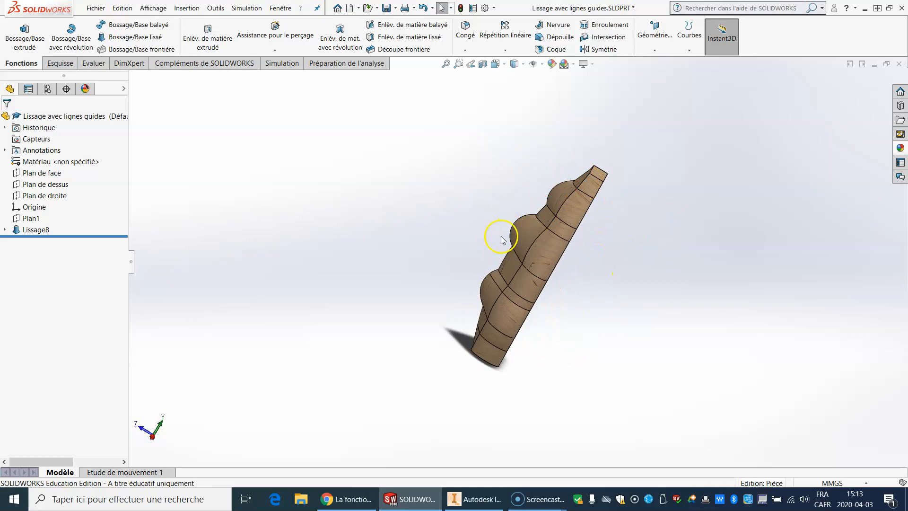
pyautogui.scroll(-4, 554, 230)
pyautogui.scroll(2, 553, 229)
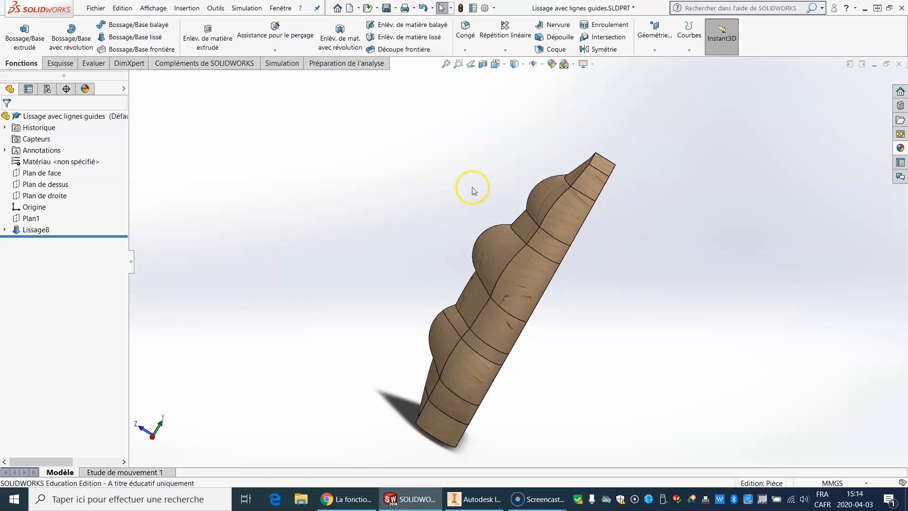
pyautogui.moveTo(496, 188); pyautogui.dragTo(446, 216, button='middle')
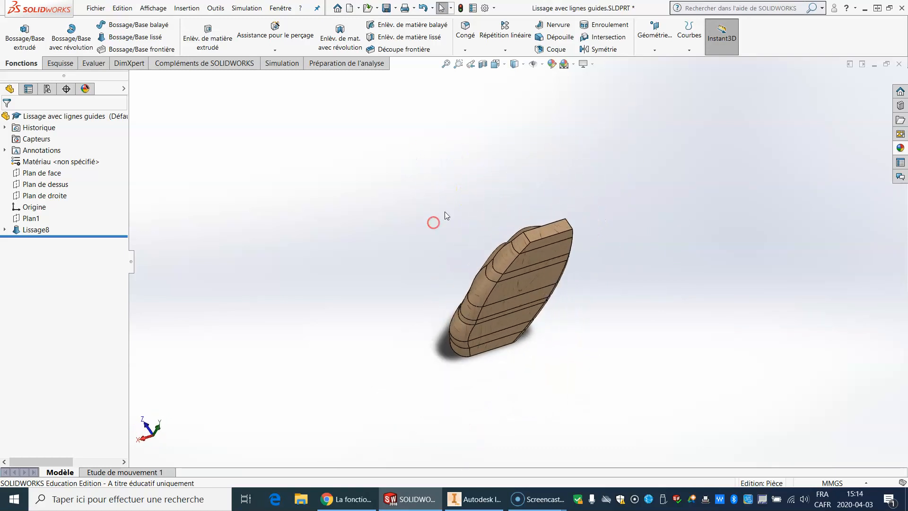
pyautogui.click(556, 50)
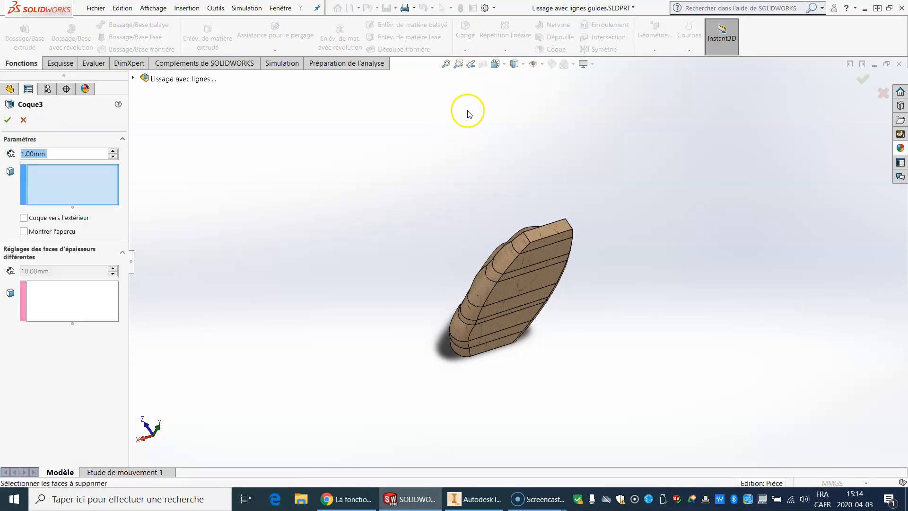
pyautogui.scroll(-3, 556, 221)
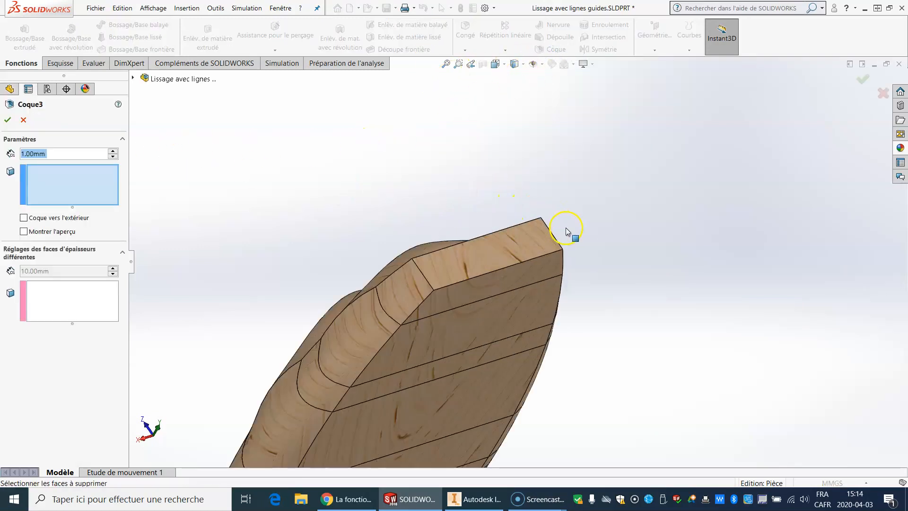
pyautogui.click(505, 256)
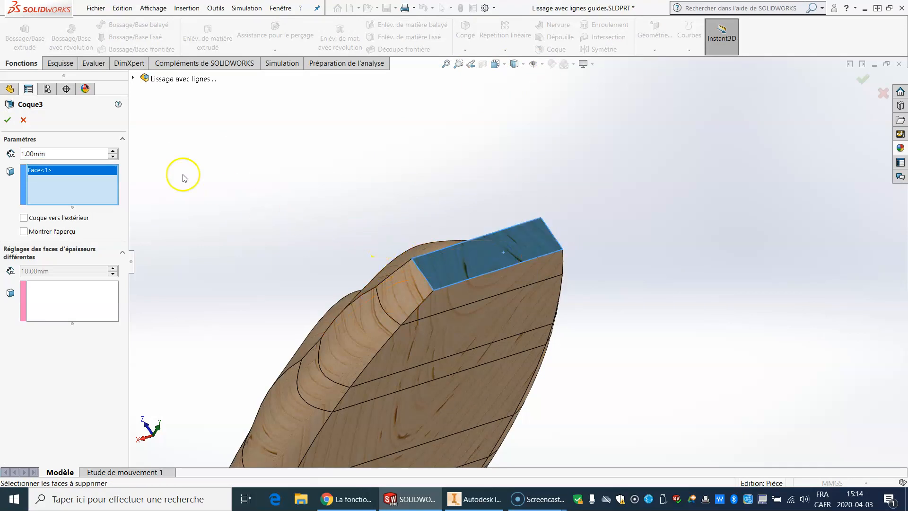
pyautogui.click(8, 120)
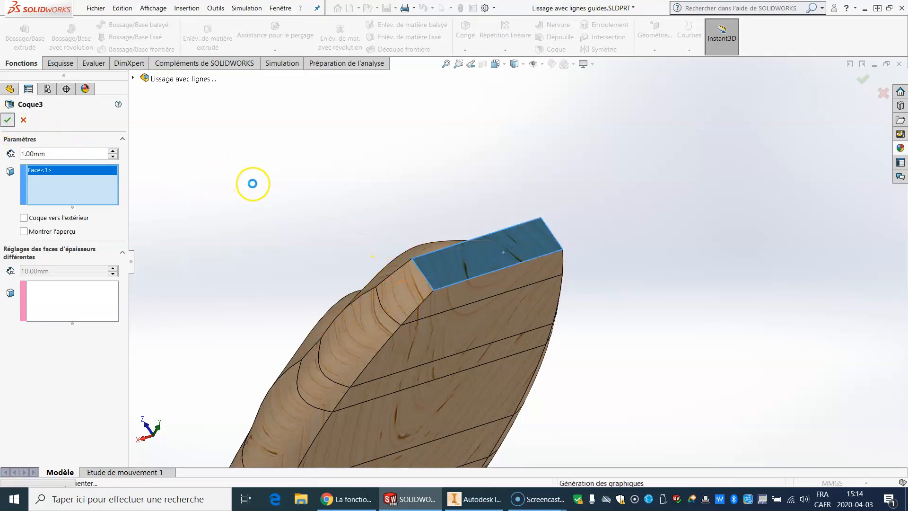
# Inspect the shelled body from several angles, including its rectangular opening and scalloped side
pyautogui.scroll(5, 294, 222)
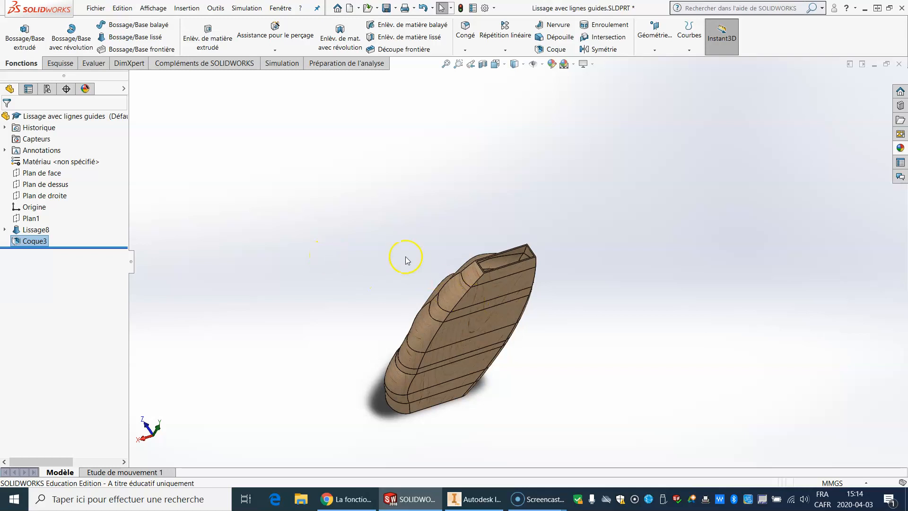
pyautogui.moveTo(402, 259); pyautogui.dragTo(493, 272, button='middle')
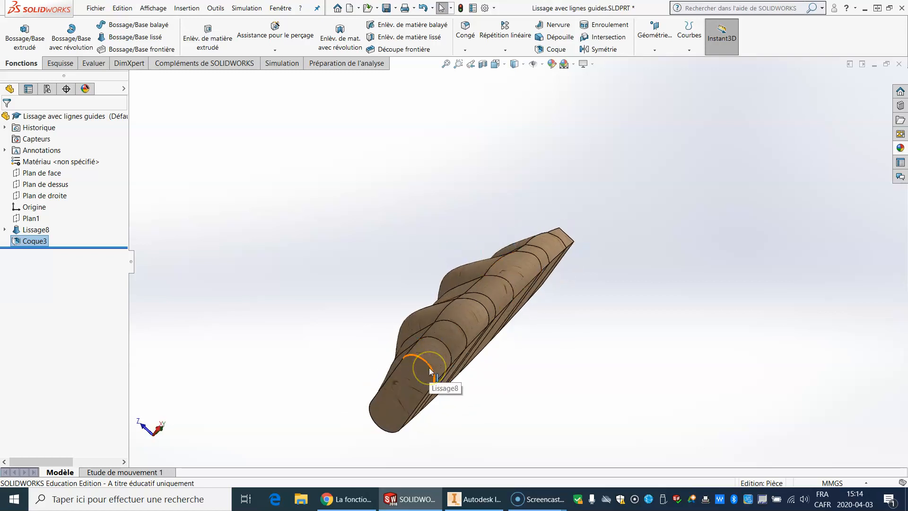
pyautogui.moveTo(490, 304); pyautogui.dragTo(397, 392, button='middle')
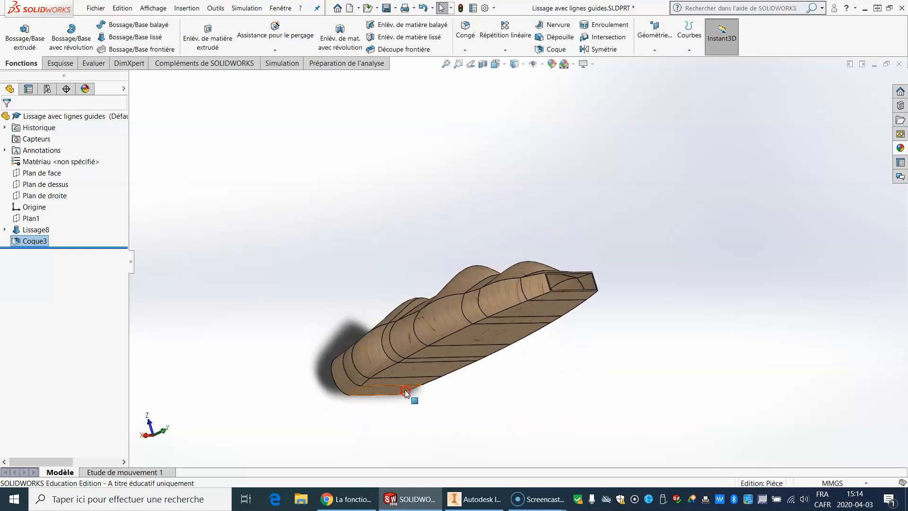
pyautogui.scroll(3, 404, 389)
pyautogui.scroll(-2, 525, 310)
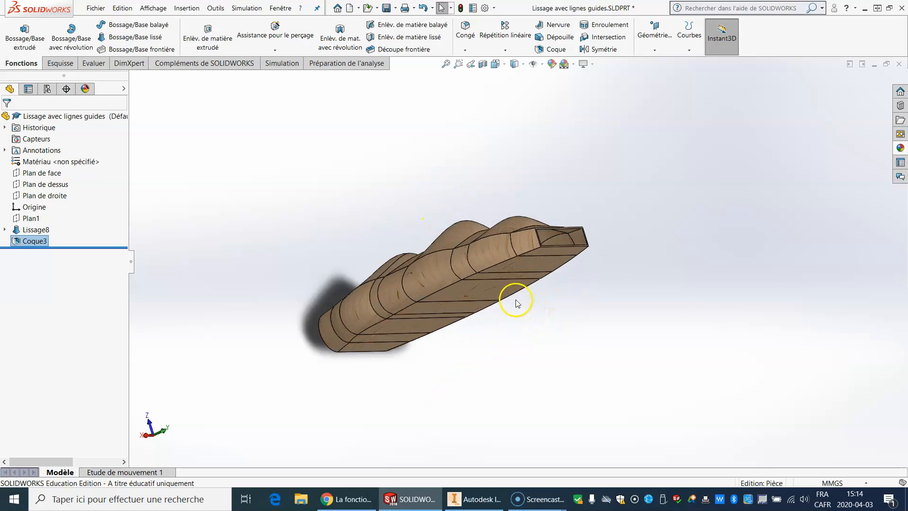